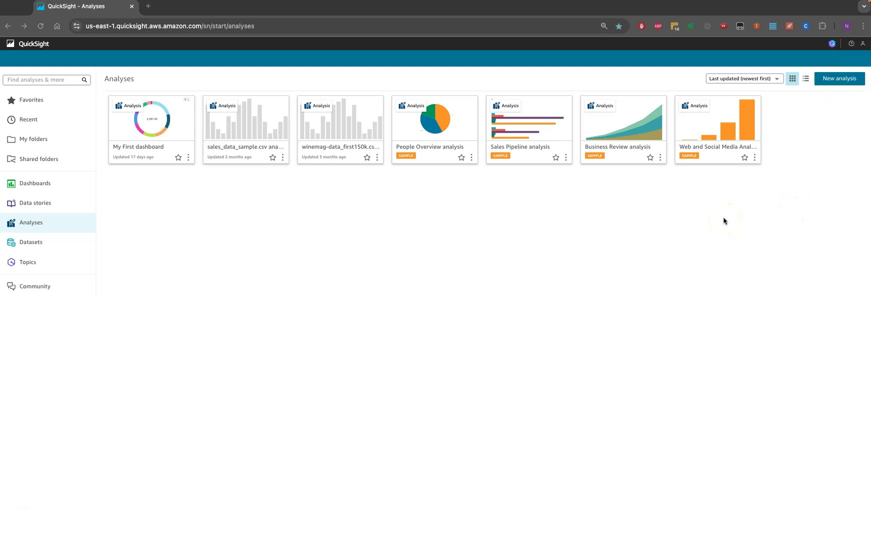
Step: Open the settings for QuickSight access to AWS services in the account's security and permissions management
{"action": "left_click", "coordinate": [650, 247]}
{"action": "left_click", "coordinate": [863, 45]}
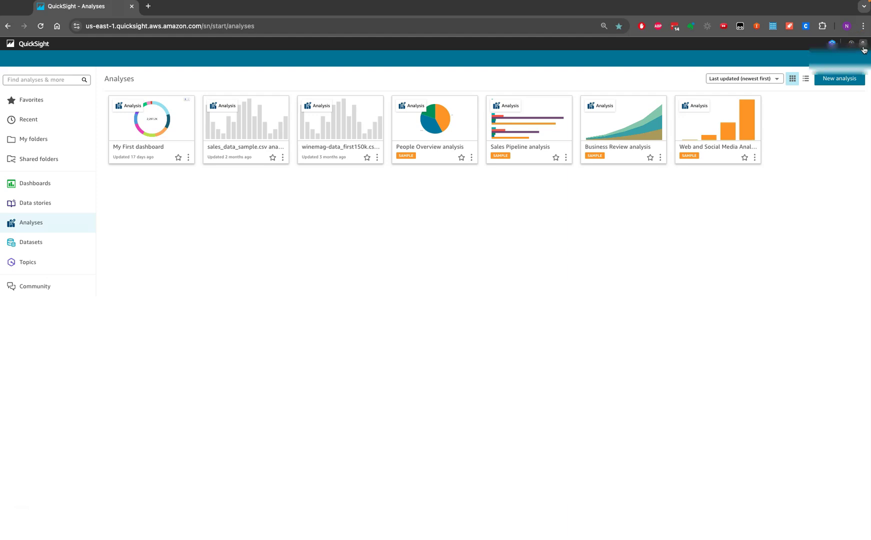
{"action": "left_click", "coordinate": [863, 48]}
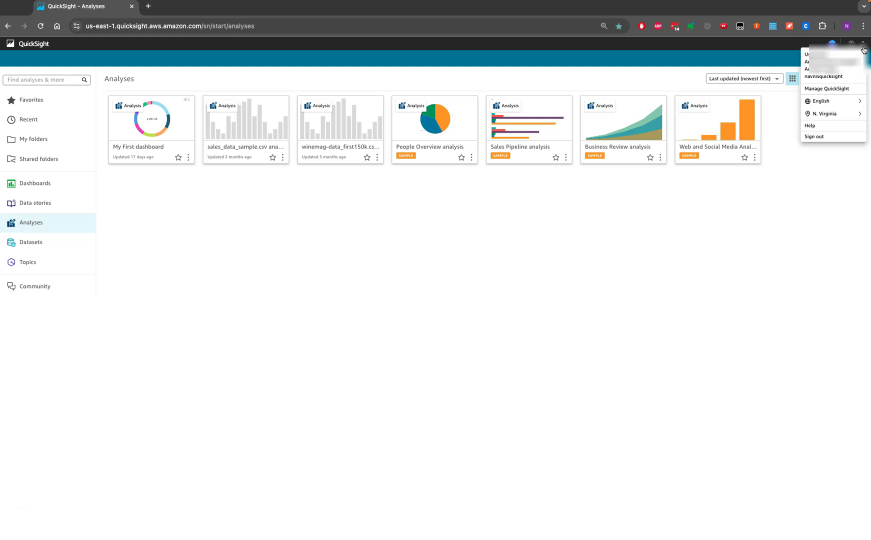
{"action": "left_click", "coordinate": [850, 90]}
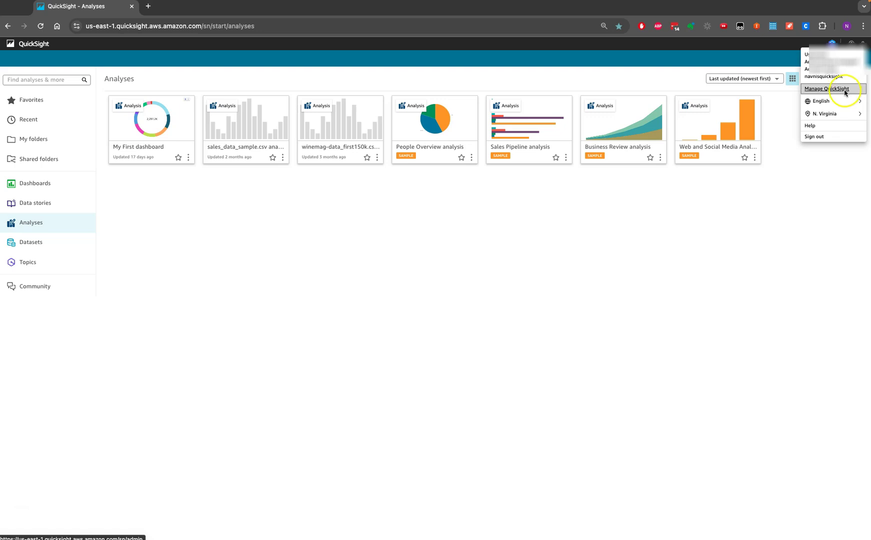
{"action": "left_click", "coordinate": [825, 90]}
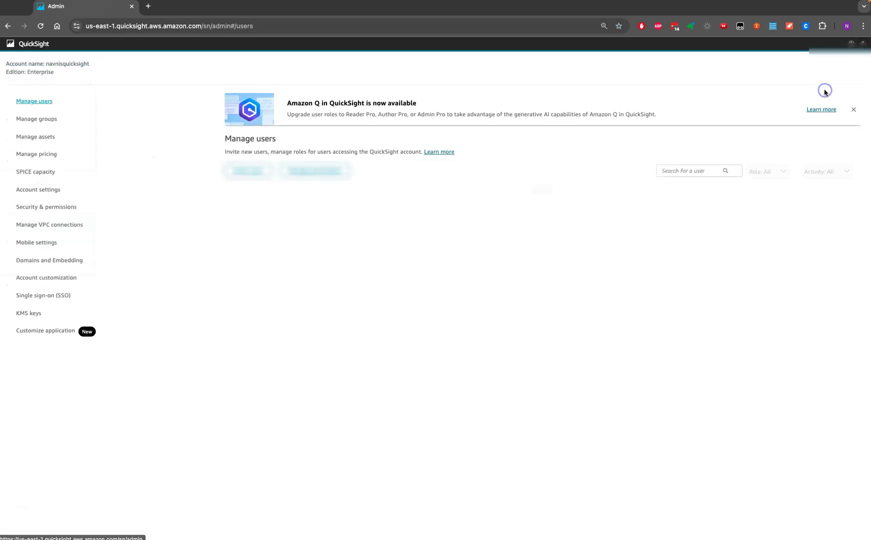
{"action": "left_click", "coordinate": [43, 210]}
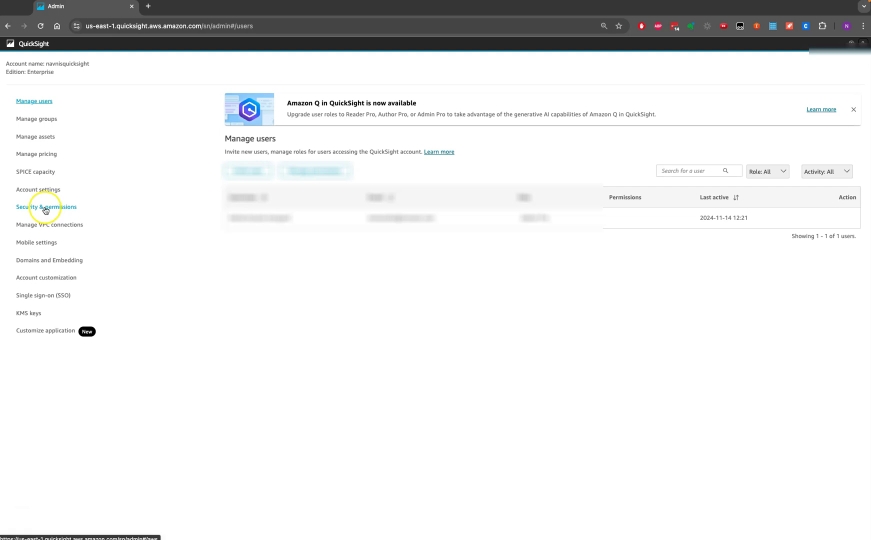
{"action": "left_click", "coordinate": [249, 298]}
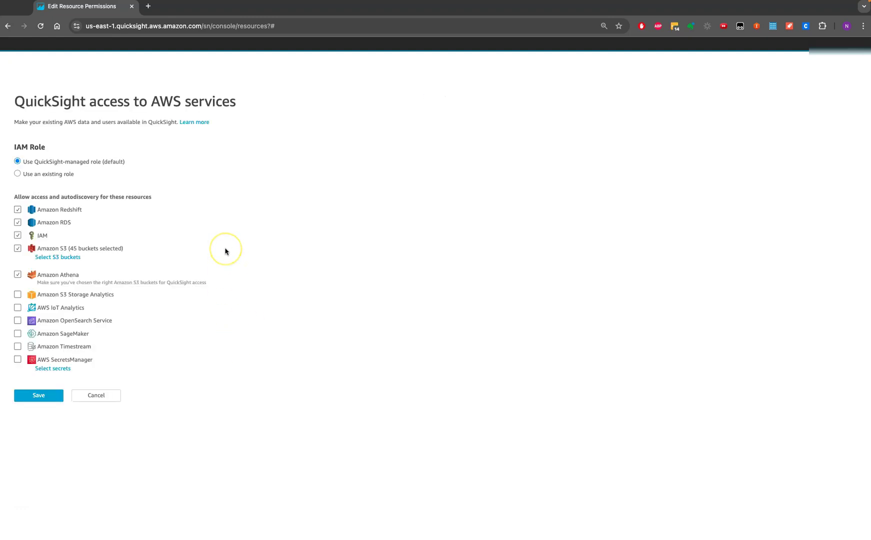
Step: Examine the S3 buckets linked to the QuickSight account and the bucket granted from other AWS accounts
{"action": "left_click", "coordinate": [48, 259]}
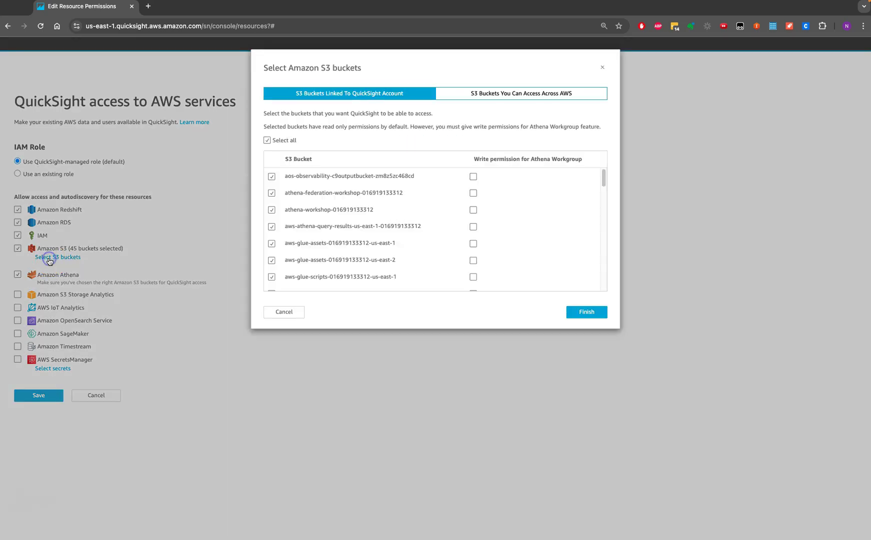
{"action": "left_click_drag", "start_coordinate": [600, 176], "coordinate": [595, 156]}
{"action": "left_click", "coordinate": [484, 100]}
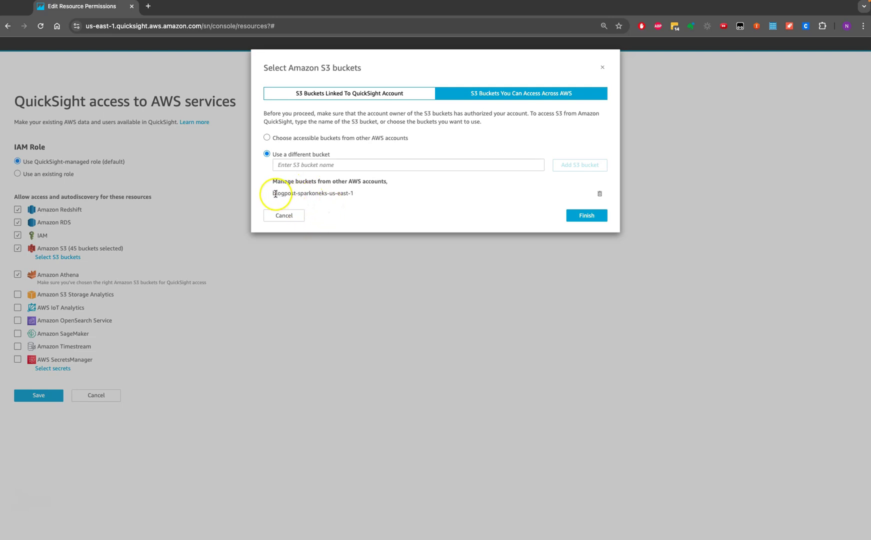
{"action": "left_click_drag", "start_coordinate": [274, 194], "coordinate": [366, 197]}
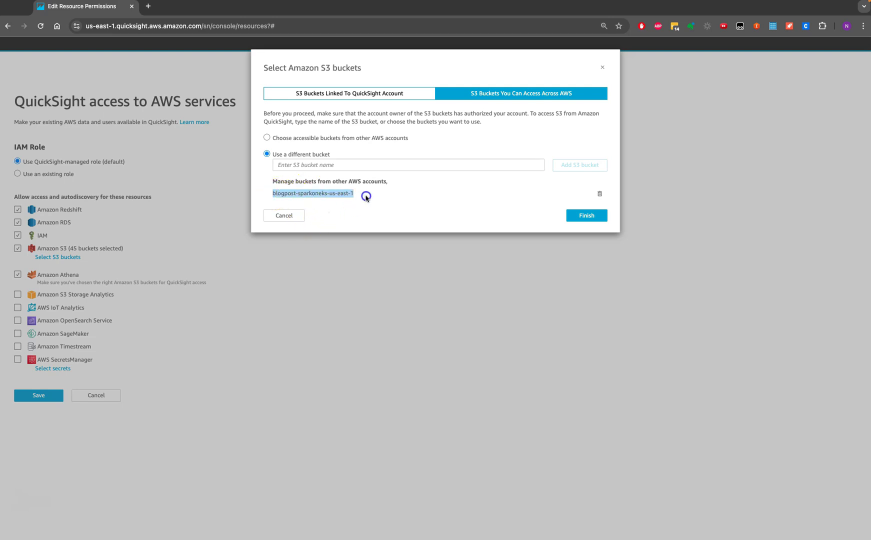
{"action": "left_click", "coordinate": [273, 193]}
{"action": "mouse_move", "coordinate": [273, 193]}
{"action": "left_mouse_down"}
{"action": "mouse_move", "coordinate": [363, 195]}
{"action": "mouse_move", "coordinate": [272, 196]}
{"action": "left_mouse_up"}
{"action": "left_click", "coordinate": [358, 198]}
{"action": "left_click", "coordinate": [342, 194]}
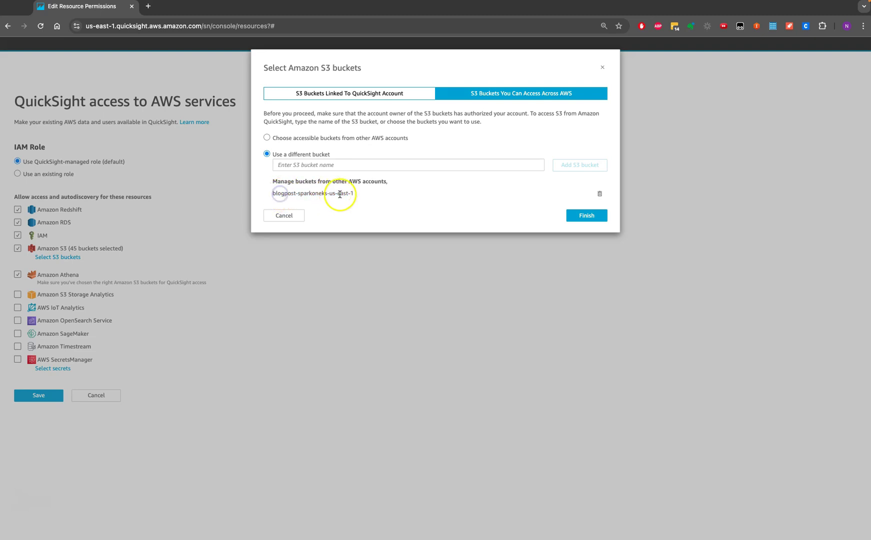
{"action": "left_click_drag", "start_coordinate": [353, 196], "coordinate": [275, 194]}
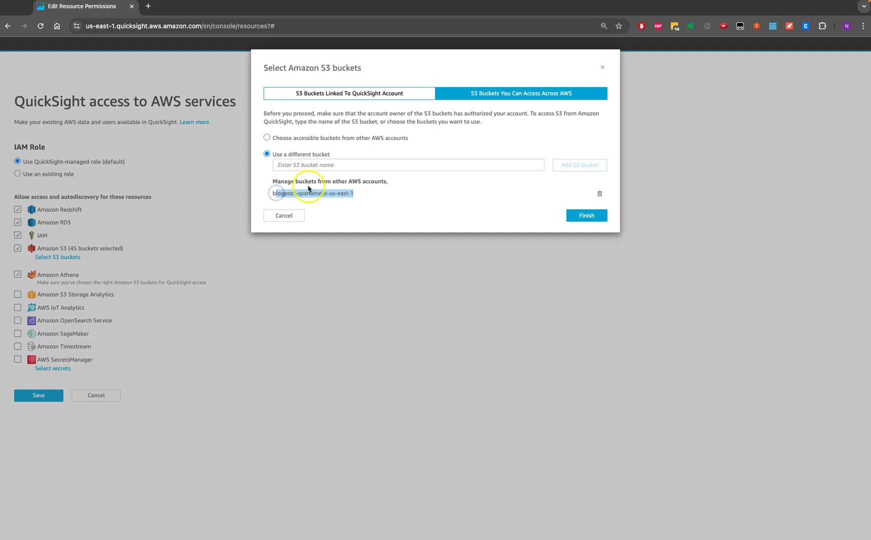
{"action": "left_click", "coordinate": [283, 192]}
{"action": "left_click", "coordinate": [290, 164]}
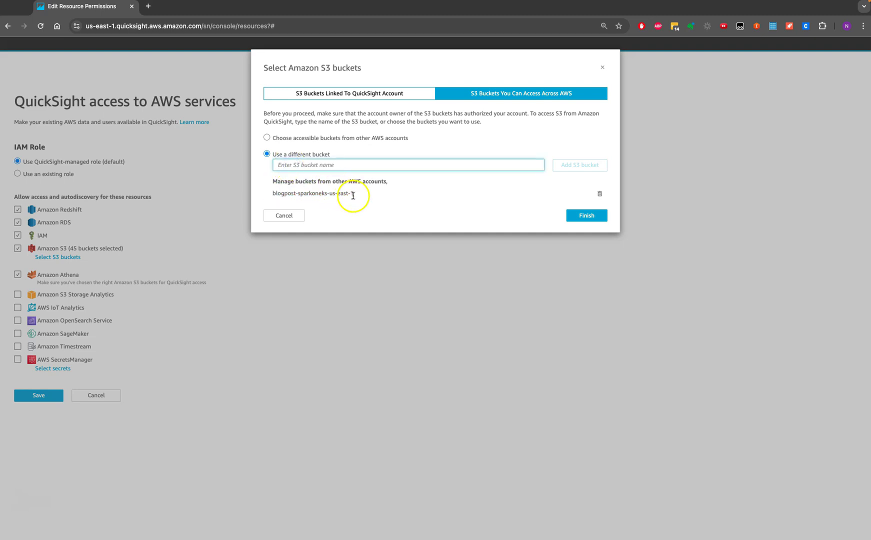
{"action": "left_click_drag", "start_coordinate": [352, 194], "coordinate": [274, 196]}
{"action": "key", "text": "super+c"}
{"action": "left_click", "coordinate": [288, 166]}
{"action": "key", "text": "super+v"}
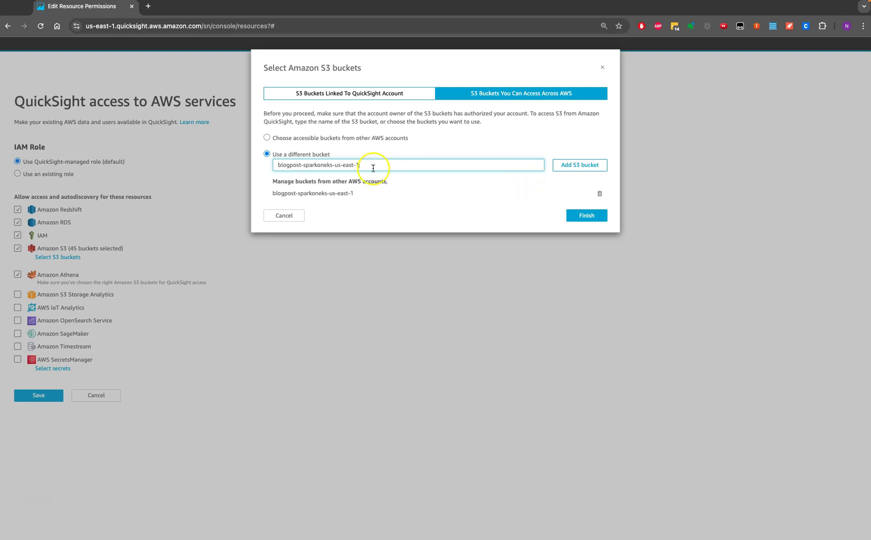
{"action": "left_click_drag", "start_coordinate": [373, 168], "coordinate": [271, 164]}
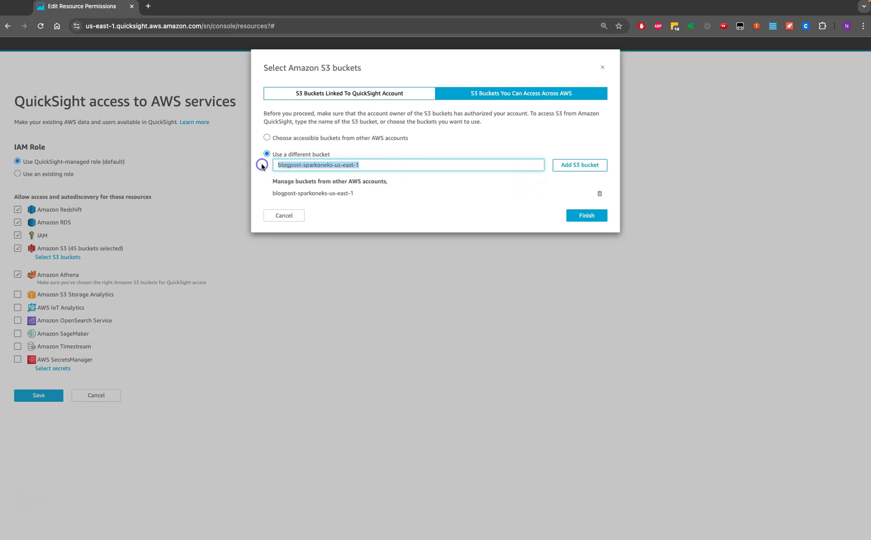
{"action": "key", "text": "BackSpace"}
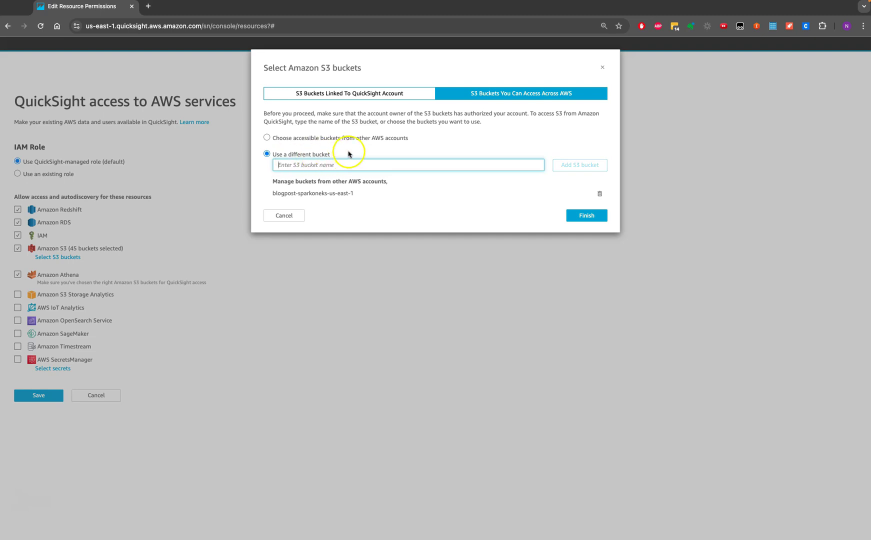
Step: Confirm the linked S3 bucket selection and save QuickSight's access settings for AWS services
{"action": "left_click", "coordinate": [347, 95]}
{"action": "left_click", "coordinate": [587, 314]}
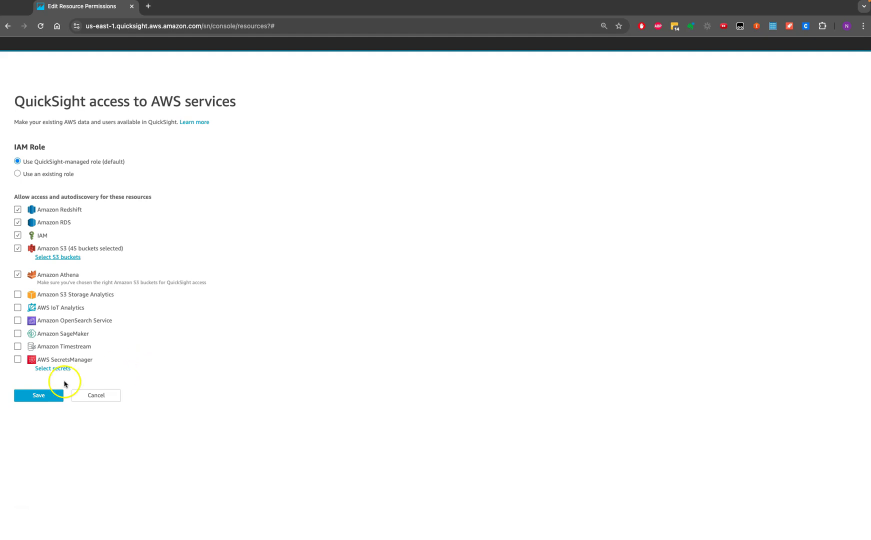
{"action": "left_click", "coordinate": [38, 395]}
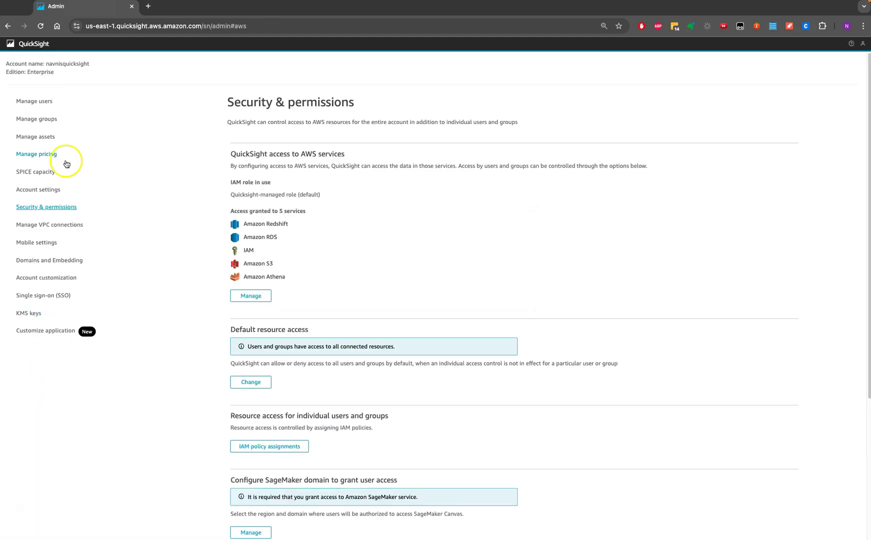
Step: Return to the QuickSight start page and begin a new dataset with Athena as its data source
{"action": "left_click", "coordinate": [34, 44]}
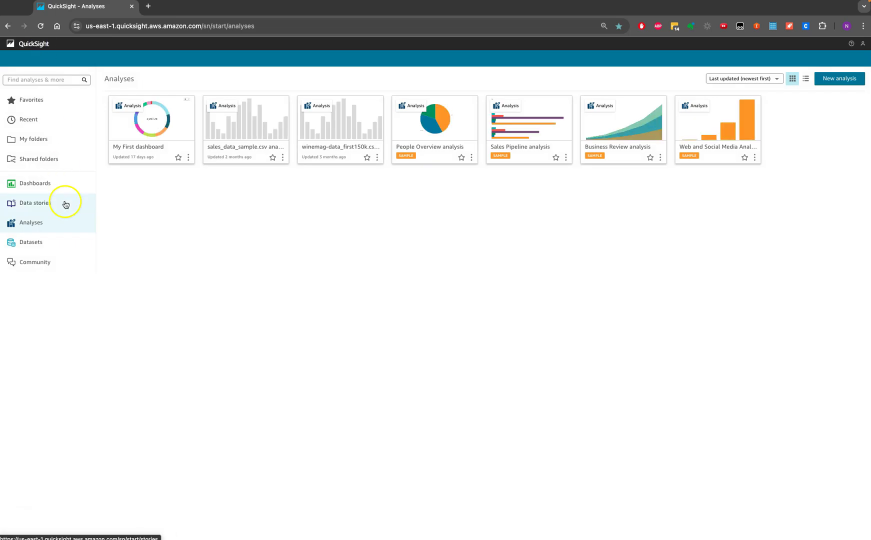
{"action": "left_click", "coordinate": [32, 242]}
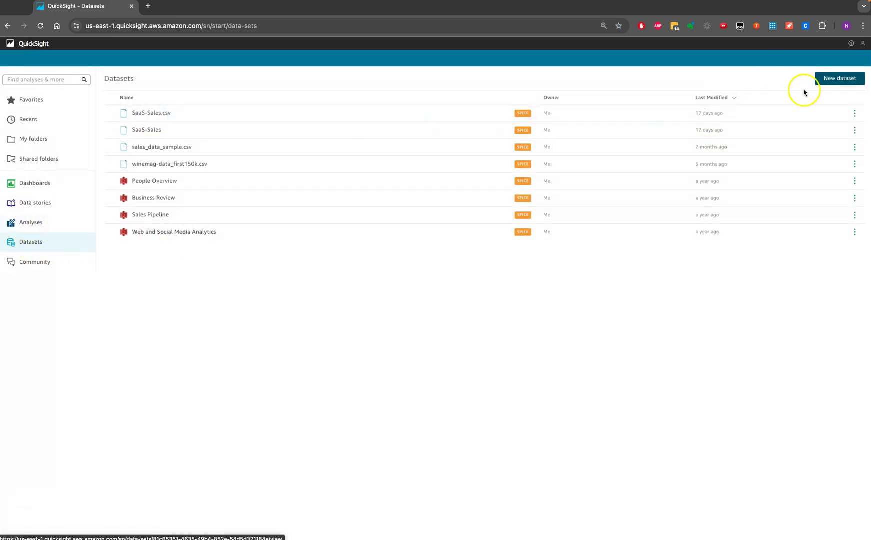
{"action": "left_click", "coordinate": [839, 81]}
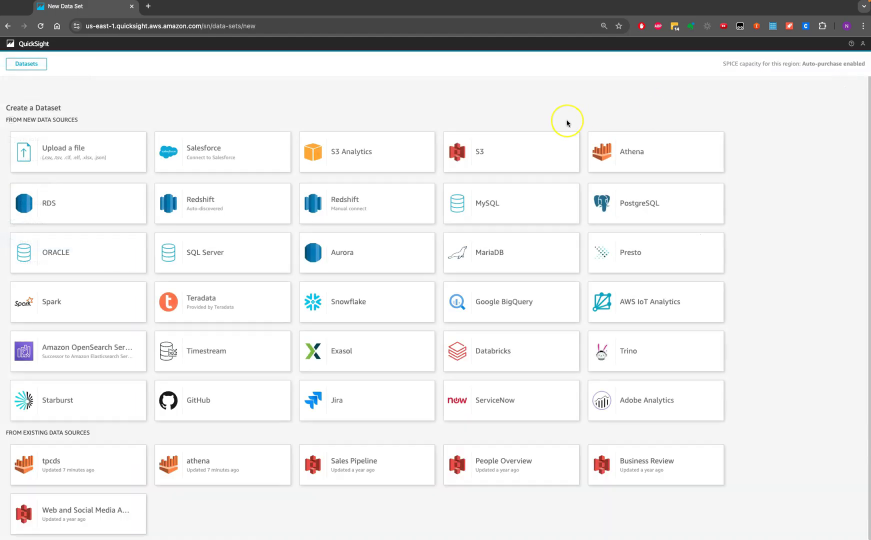
{"action": "left_click", "coordinate": [448, 92]}
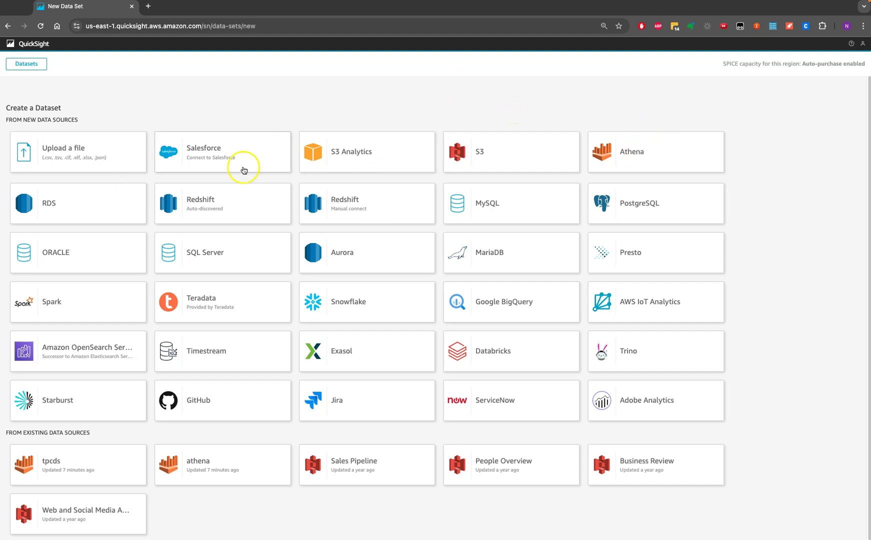
{"action": "left_click", "coordinate": [634, 154]}
Step: Create the Athena data source named demotpcds with the [primary] workgroup
{"action": "left_click", "coordinate": [424, 94]}
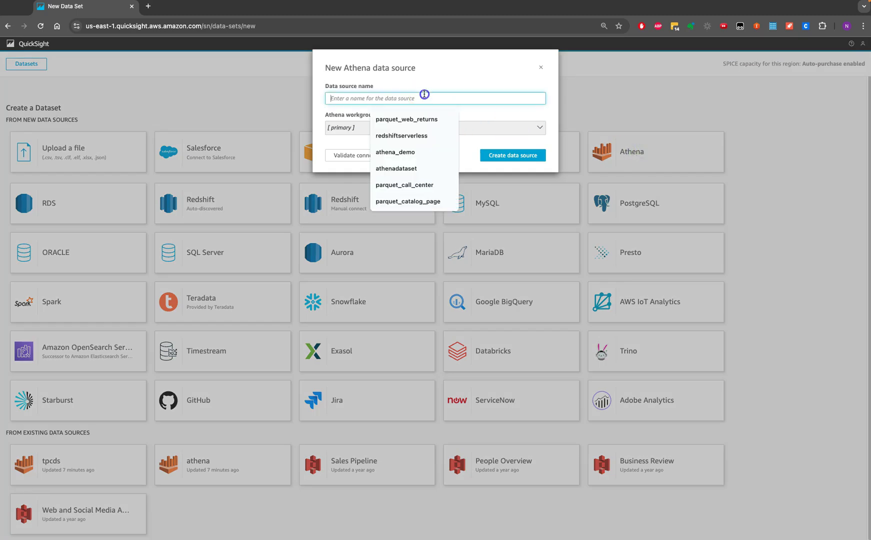
{"action": "type", "text": "demotpcds"}
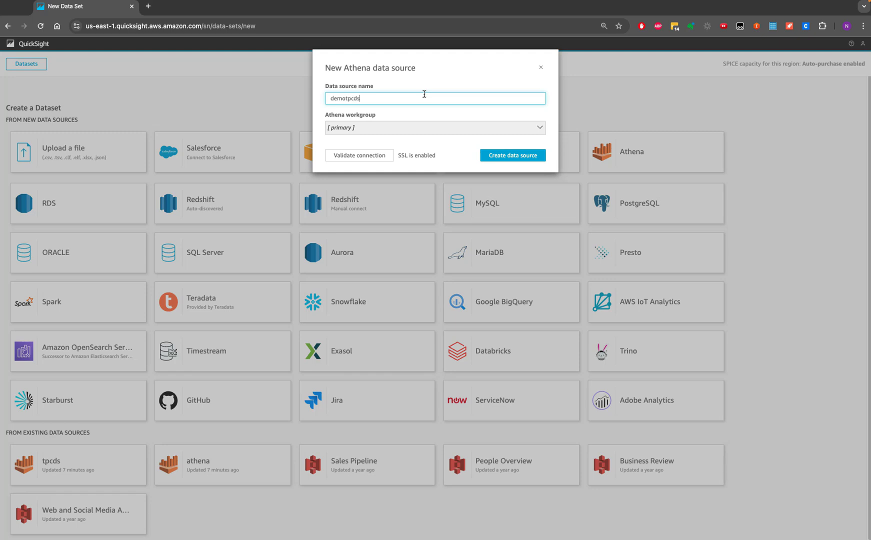
{"action": "left_click", "coordinate": [389, 129]}
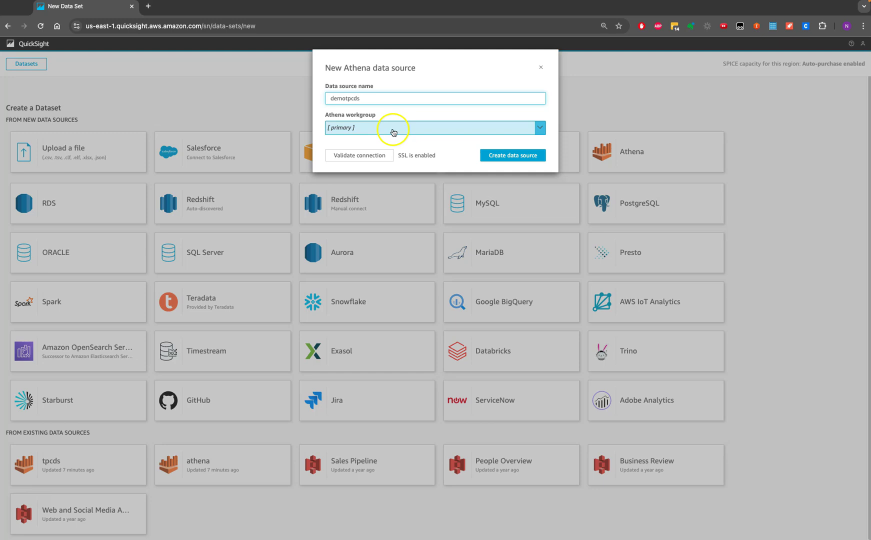
{"action": "left_click", "coordinate": [425, 115]}
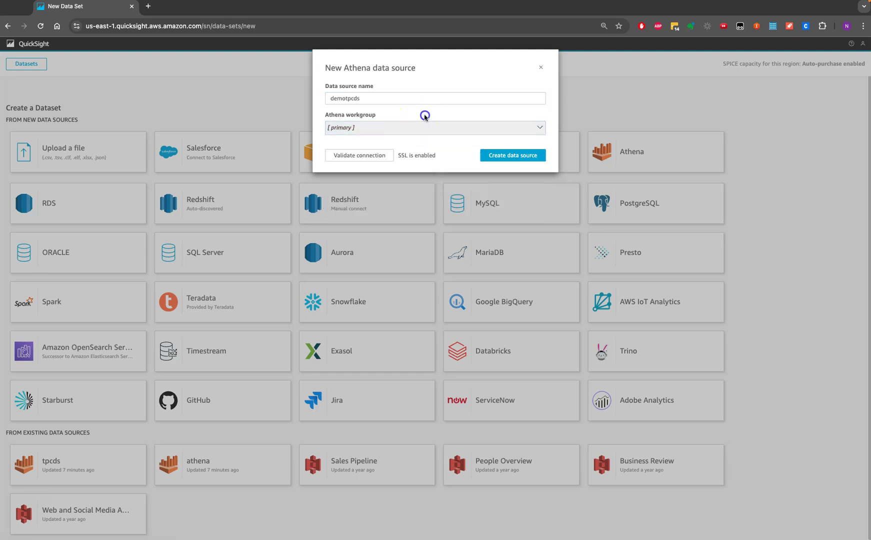
{"action": "left_click", "coordinate": [511, 156]}
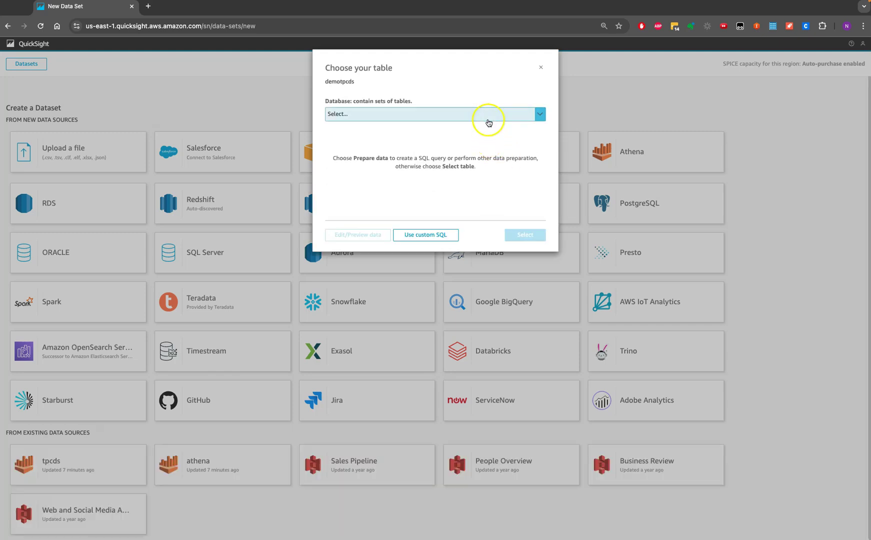
Step: Choose the AwsDataCatalog catalog and the tpcdsdbwithstats database for the new dataset
{"action": "left_click", "coordinate": [488, 115]}
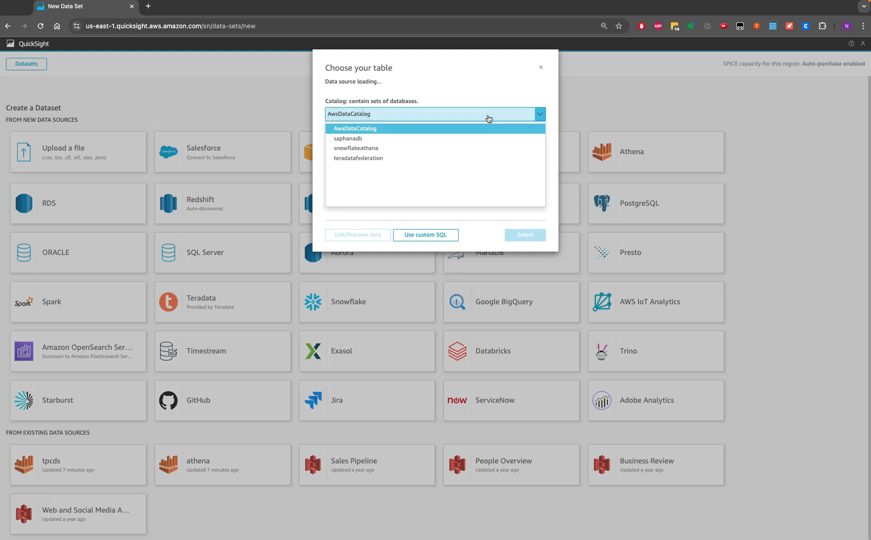
{"action": "left_click", "coordinate": [470, 114]}
{"action": "left_click", "coordinate": [459, 143]}
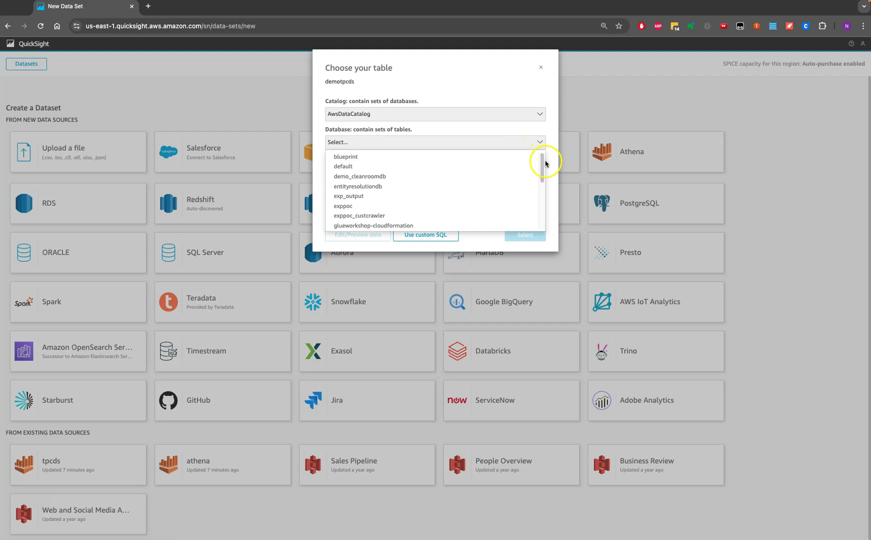
{"action": "left_click_drag", "start_coordinate": [540, 171], "coordinate": [541, 215]}
{"action": "left_click", "coordinate": [425, 215]}
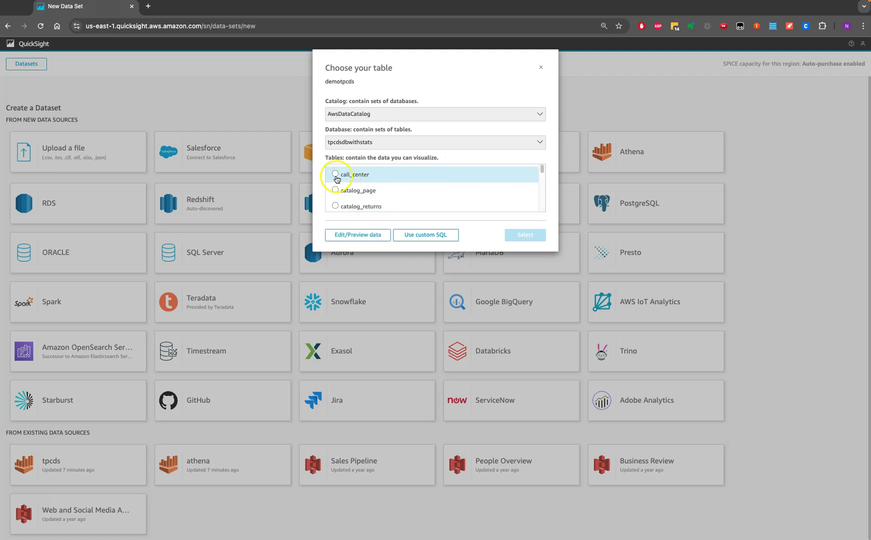
Step: Load the date_dim table into data preparation, then save and publish it as a dataset
{"action": "left_click_drag", "start_coordinate": [543, 169], "coordinate": [517, 146]}
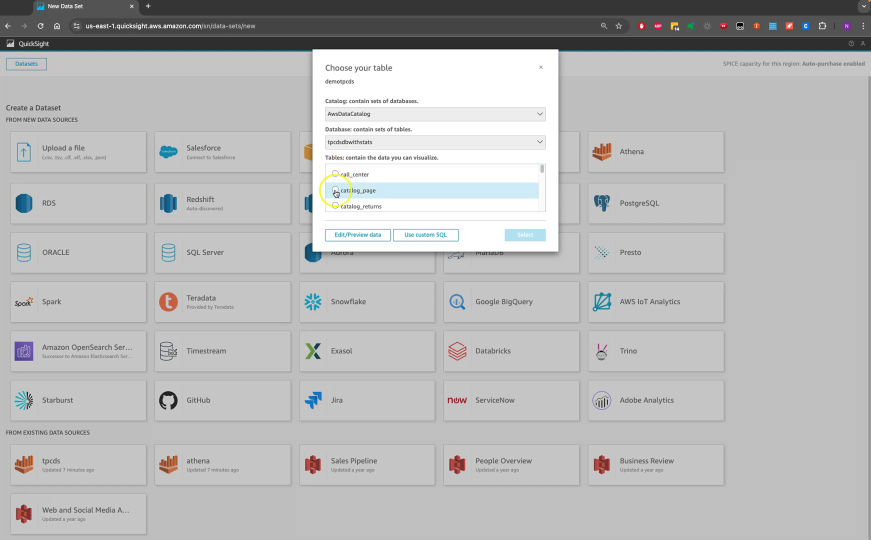
{"action": "left_click_drag", "start_coordinate": [541, 167], "coordinate": [542, 181]}
{"action": "left_click", "coordinate": [375, 183]}
{"action": "left_click", "coordinate": [371, 236]}
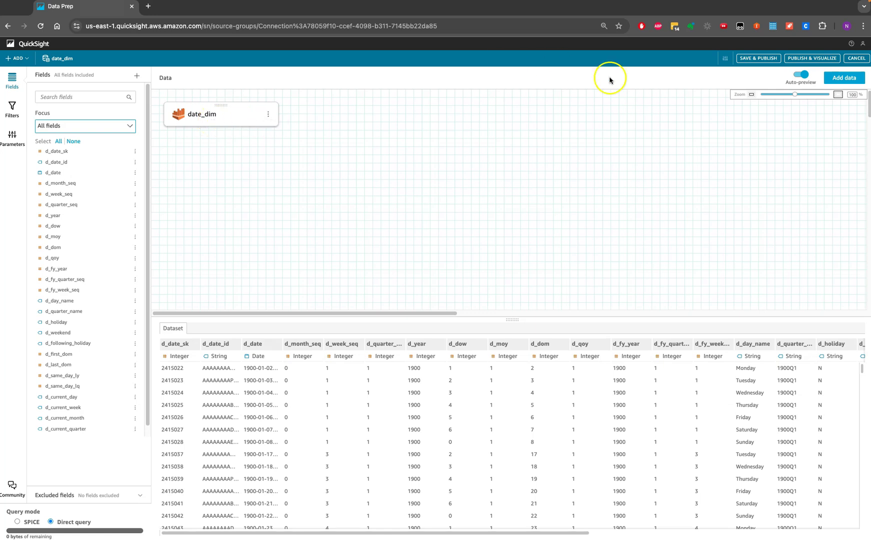
{"action": "left_click", "coordinate": [768, 61]}
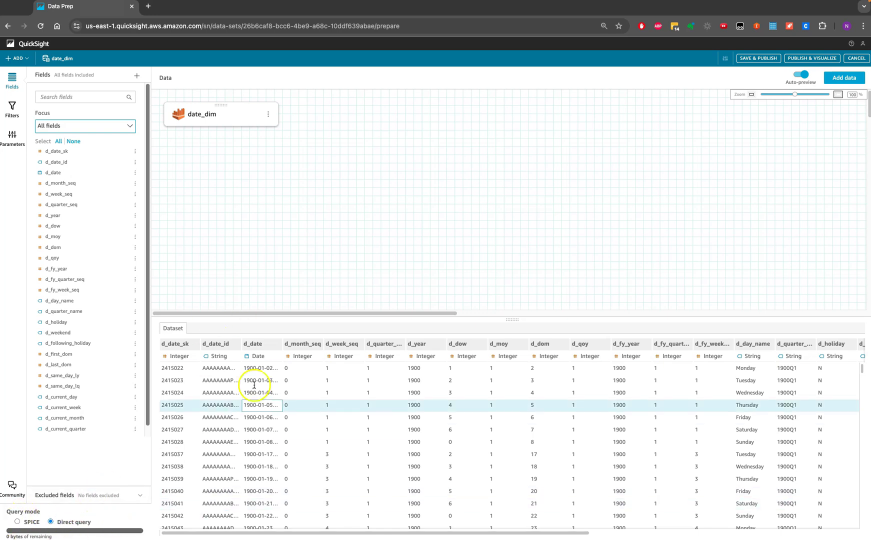
Step: Examine the date_dim rows in the dataset preview and return to the QuickSight start page
{"action": "left_click", "coordinate": [213, 504]}
{"action": "left_click", "coordinate": [223, 400]}
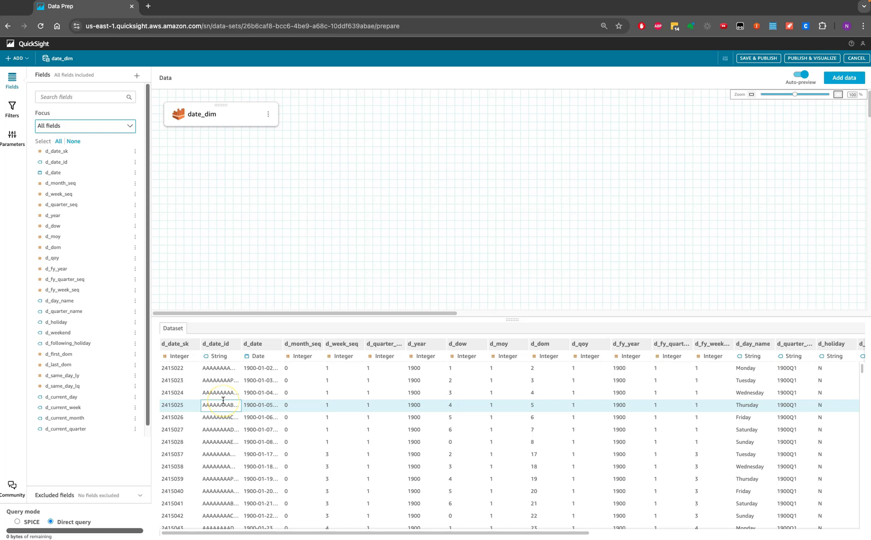
{"action": "left_click", "coordinate": [185, 479]}
{"action": "left_click", "coordinate": [175, 429]}
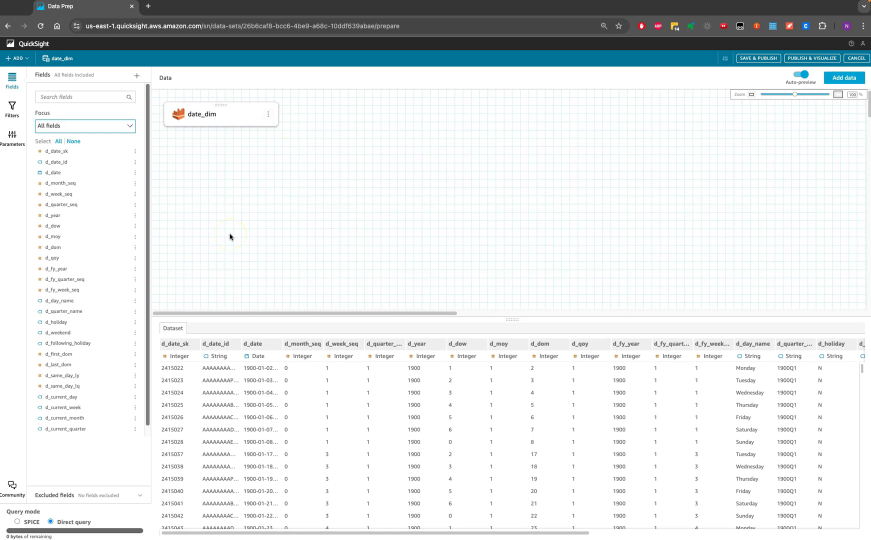
{"action": "left_click", "coordinate": [38, 45]}
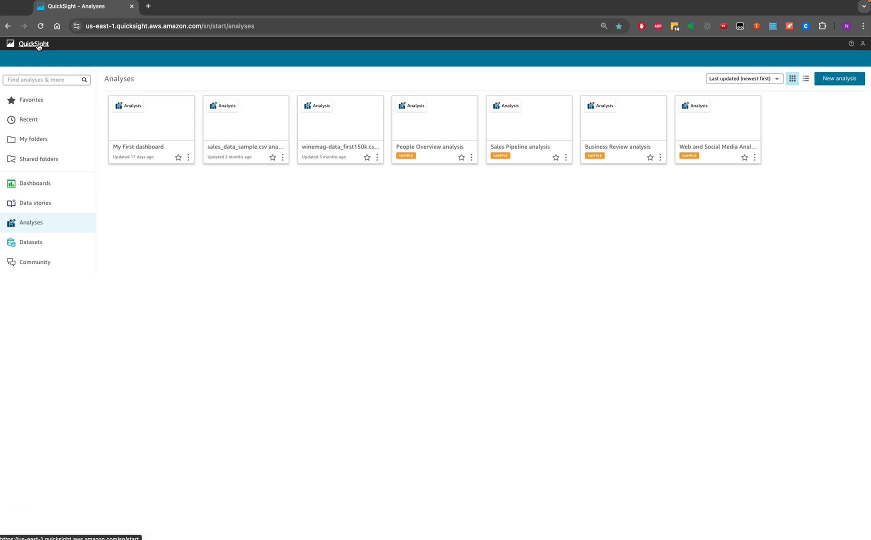
Step: Create a new Athena data source named directquery-join-demo for another dataset
{"action": "left_click", "coordinate": [42, 245]}
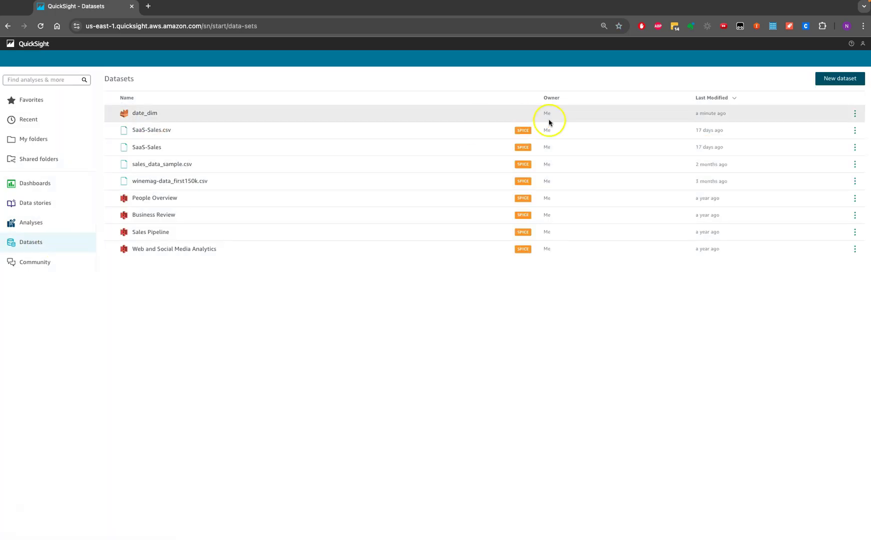
{"action": "left_click", "coordinate": [841, 79]}
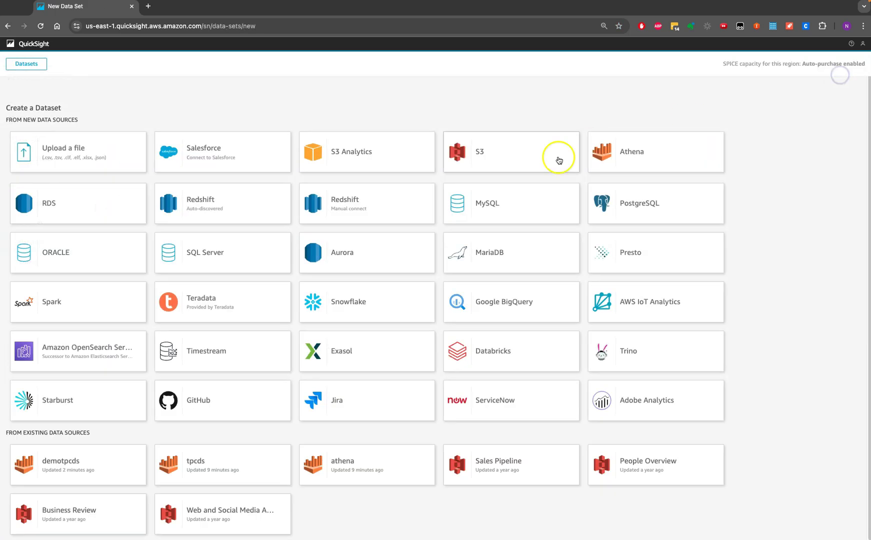
{"action": "left_click", "coordinate": [681, 159]}
{"action": "left_click", "coordinate": [399, 98]}
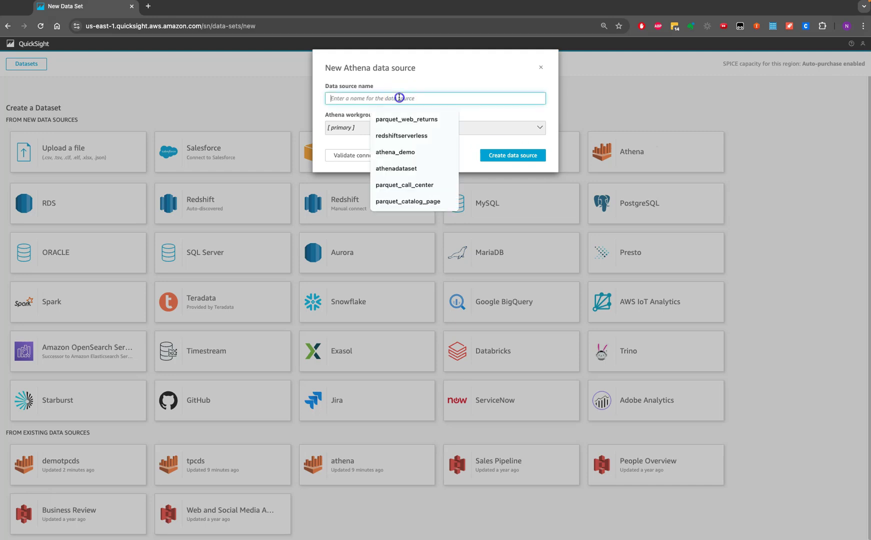
{"action": "type", "text": "directquery-join"}
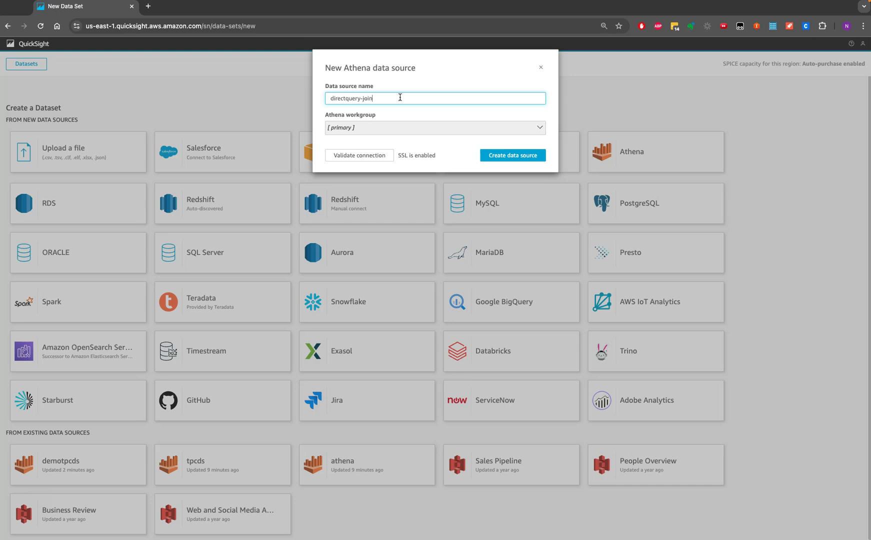
{"action": "left_click", "coordinate": [509, 156]}
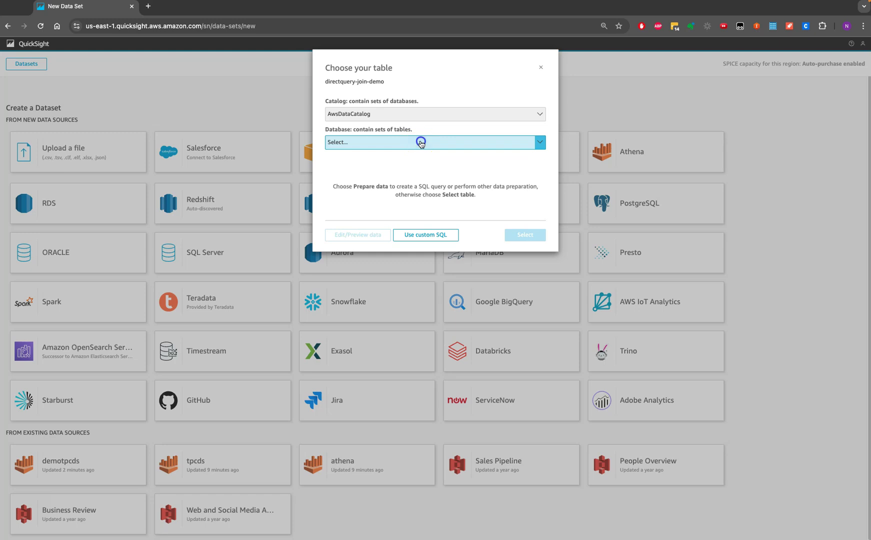
Step: Choose the tpcdsdbwithstats database and open a custom SQL query in data preparation
{"action": "left_click", "coordinate": [420, 143]}
{"action": "left_click_drag", "start_coordinate": [540, 165], "coordinate": [542, 253]}
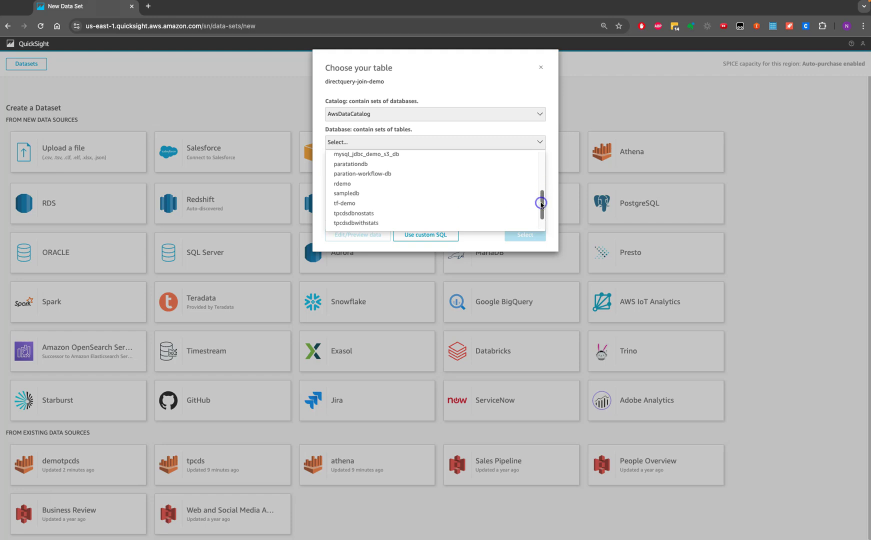
{"action": "left_click", "coordinate": [445, 222]}
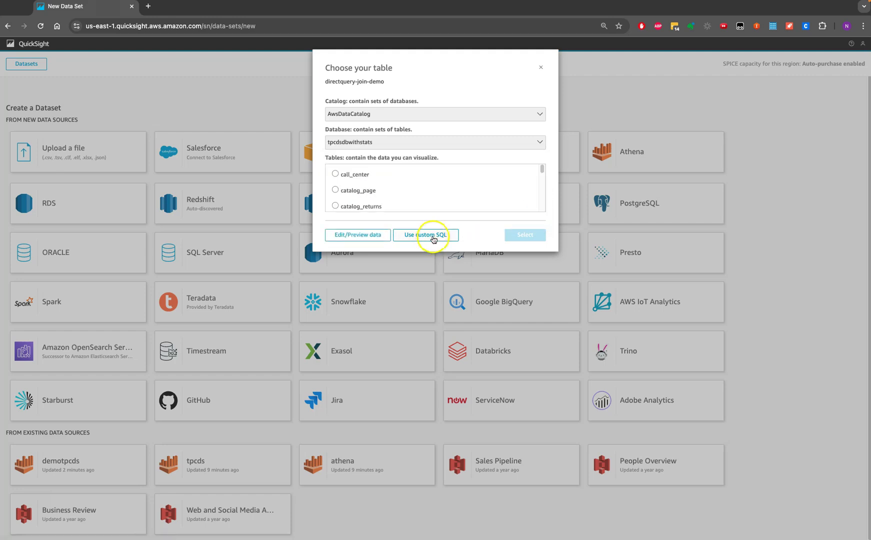
{"action": "left_click", "coordinate": [431, 234]}
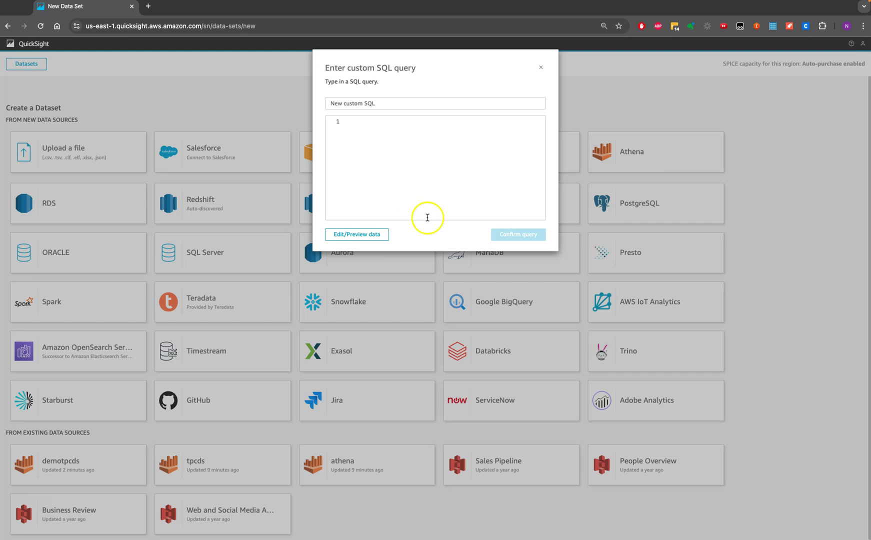
{"action": "left_click", "coordinate": [373, 234]}
Step: Name the custom SQL joindemo and enter the TPC-DS query96 join of store_sales, household_demographics, time_dim and store
{"action": "left_click", "coordinate": [304, 181]}
{"action": "left_click", "coordinate": [217, 112]}
{"action": "triple_click", "coordinate": [217, 112]}
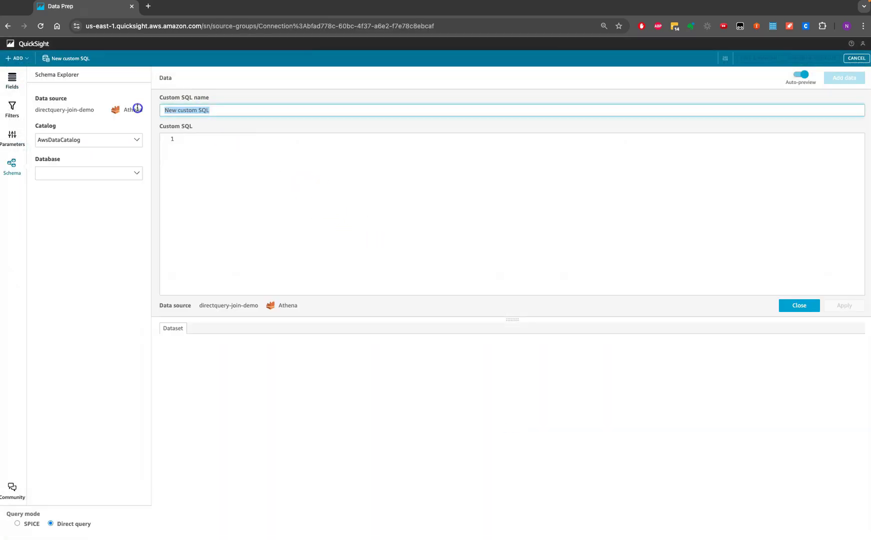
{"action": "type", "text": "join"}
{"action": "left_click", "coordinate": [198, 144]}
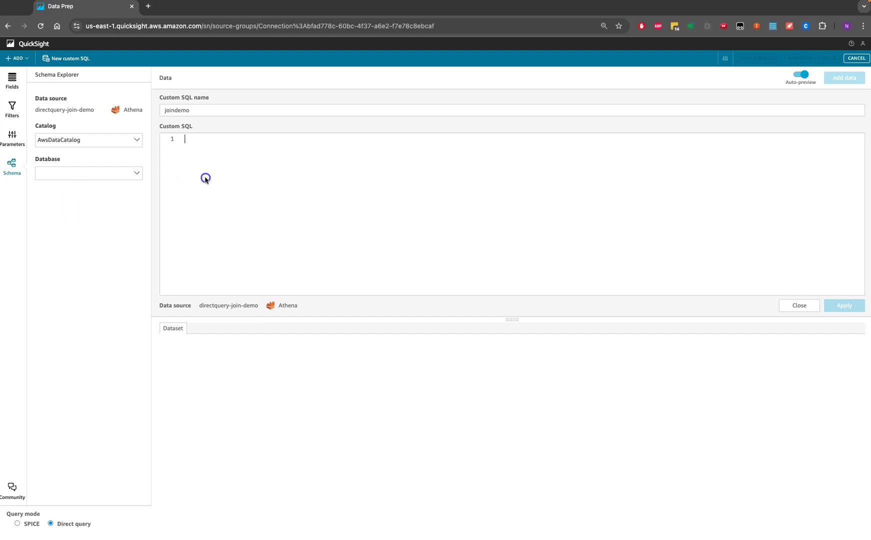
{"action": "type", "text": "select /* TPC-DS query96.tpl 0.1 */  count(*) from store_sales     ,household_demographics     ,time_dim, store where ss_sold_time_sk = time_dim.t_time_sk     and ss_hdemo_sk = household_demographics.hd_demo_sk     and ss_store_sk = s_store_sk     and time_dim.t_hour = 15     and time_dim.t_minute >= 30     and household_demographics.hd_dep_count = 7     and store.s_store_name = 'ese' order by count(*) limit 100;"}
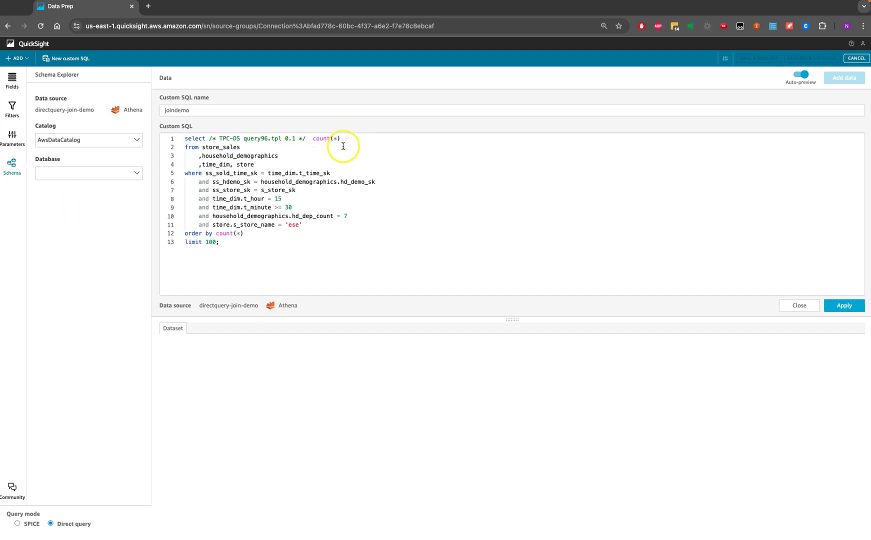
Step: Make the query select all columns with * instead of the count, and put ,store on its own line
{"action": "left_click_drag", "start_coordinate": [345, 144], "coordinate": [214, 138]}
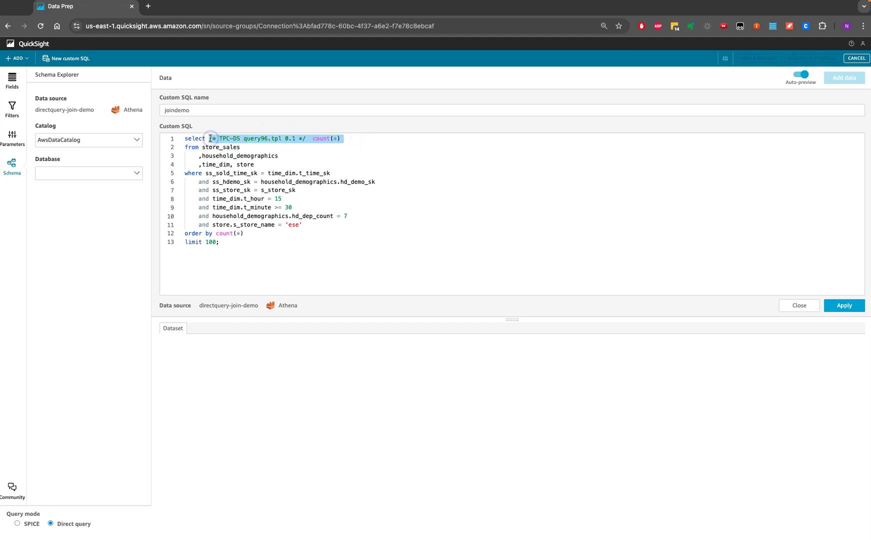
{"action": "key", "text": "BackSpace"}
{"action": "type", "text": "*"}
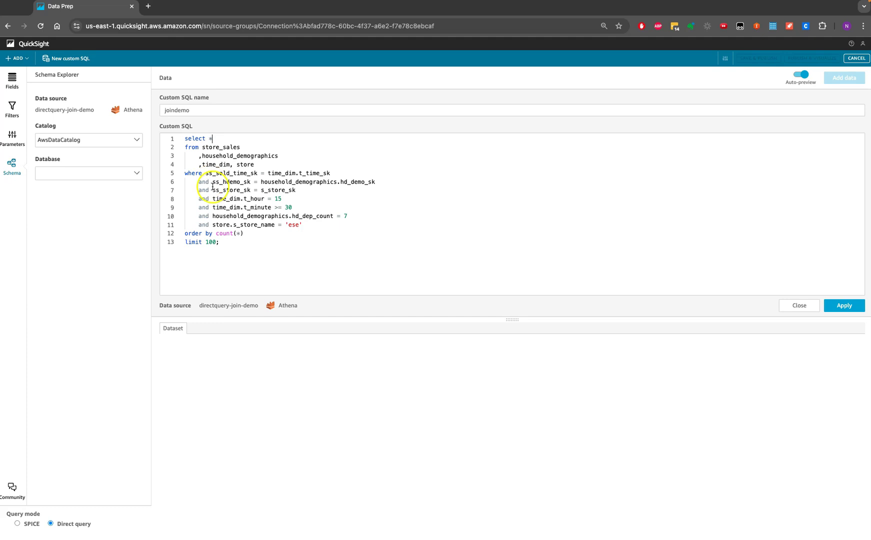
{"action": "left_click", "coordinate": [237, 167]}
{"action": "key", "text": "Return"}
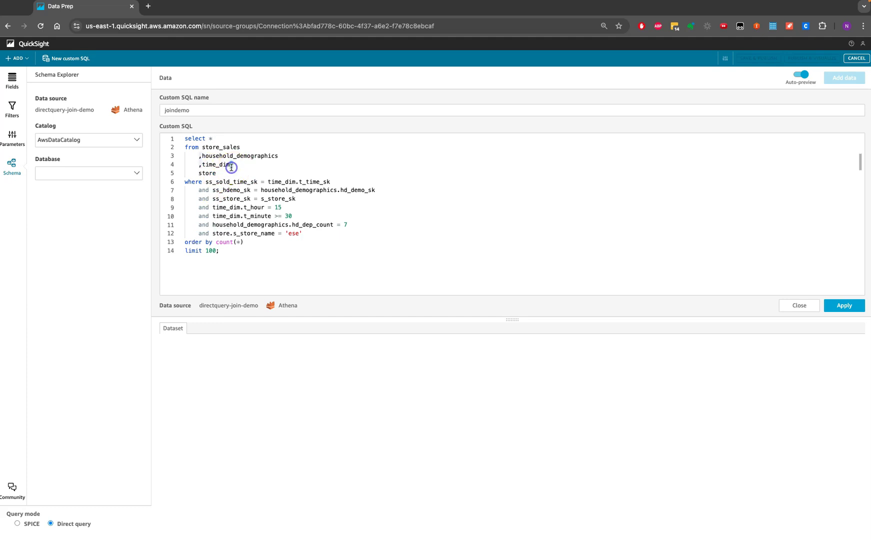
{"action": "left_click", "coordinate": [199, 173]}
{"action": "type", "text": ","}
Step: Remove the order by count(*) line from the query
{"action": "left_click", "coordinate": [248, 260]}
{"action": "left_click_drag", "start_coordinate": [244, 242], "coordinate": [163, 245]}
{"action": "key", "text": "BackSpace"}
{"action": "key", "text": "BackSpace"}
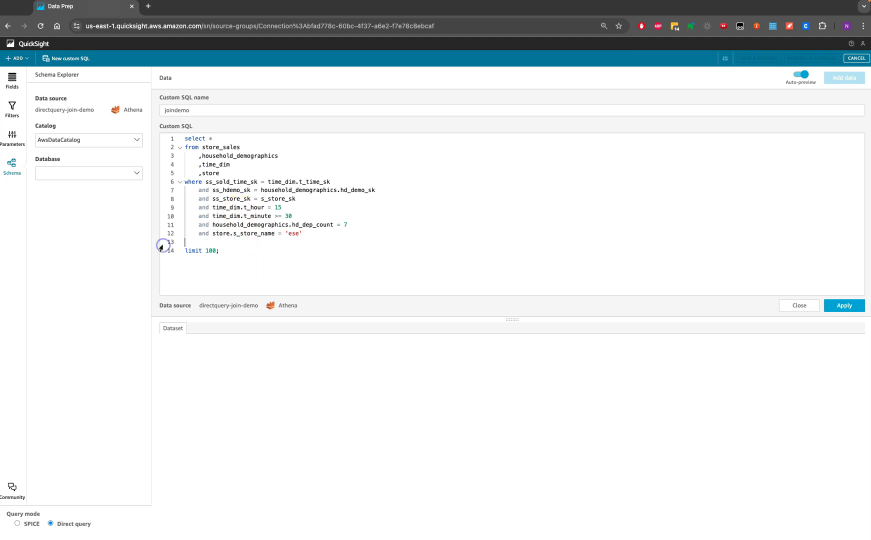
{"action": "left_click", "coordinate": [279, 115]}
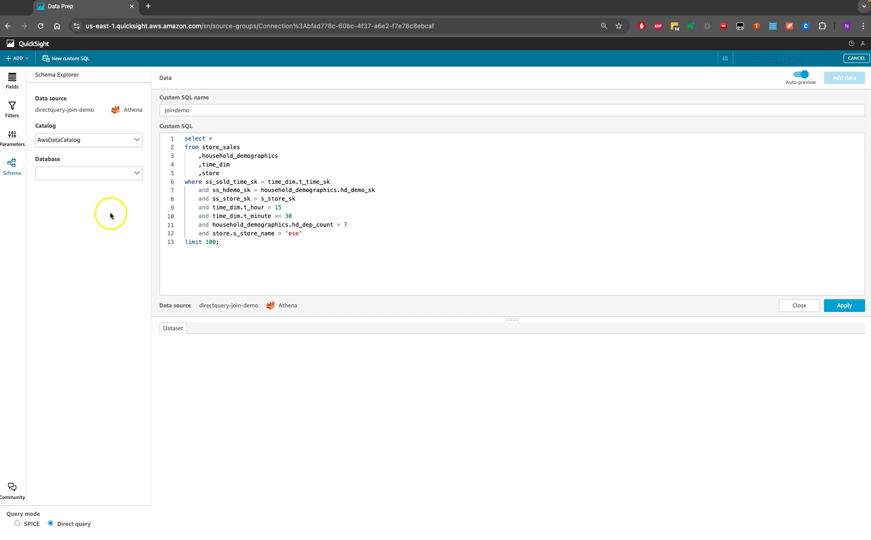
Step: Select the tpcdsdbwithstats database in the schema explorer
{"action": "left_click", "coordinate": [102, 173]}
{"action": "type", "text": "tpc"}
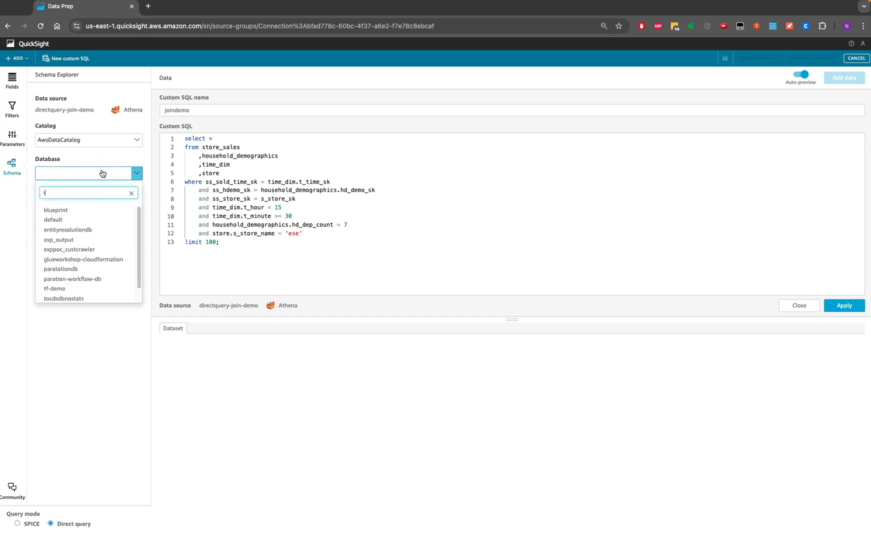
{"action": "left_click", "coordinate": [96, 221]}
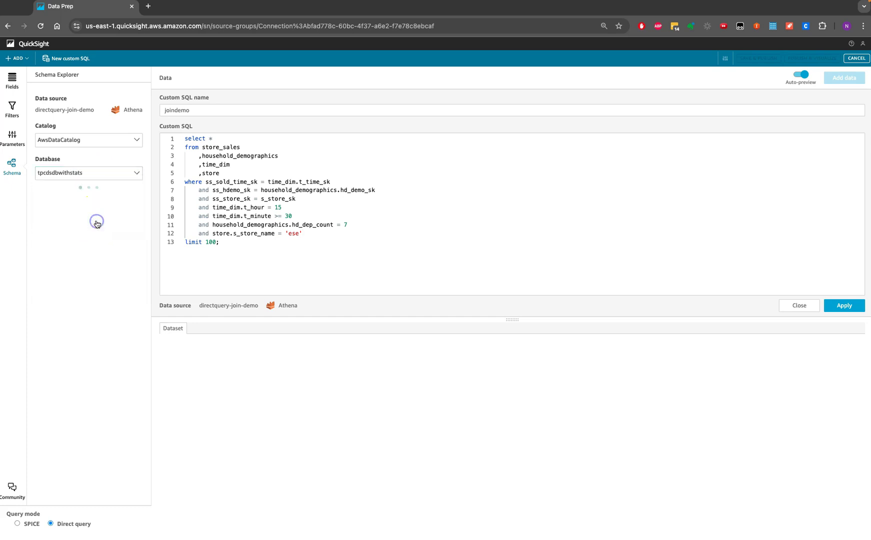
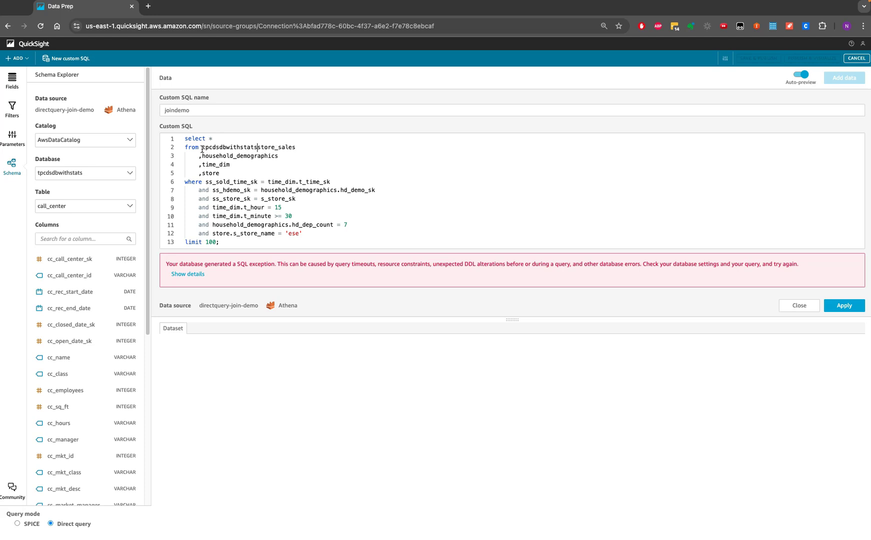
Step: Qualify store_sales, household_demographics, time_dim and store in the from clause with the tpcdsdbwithstats. database prefix
{"action": "type", "text": "."}
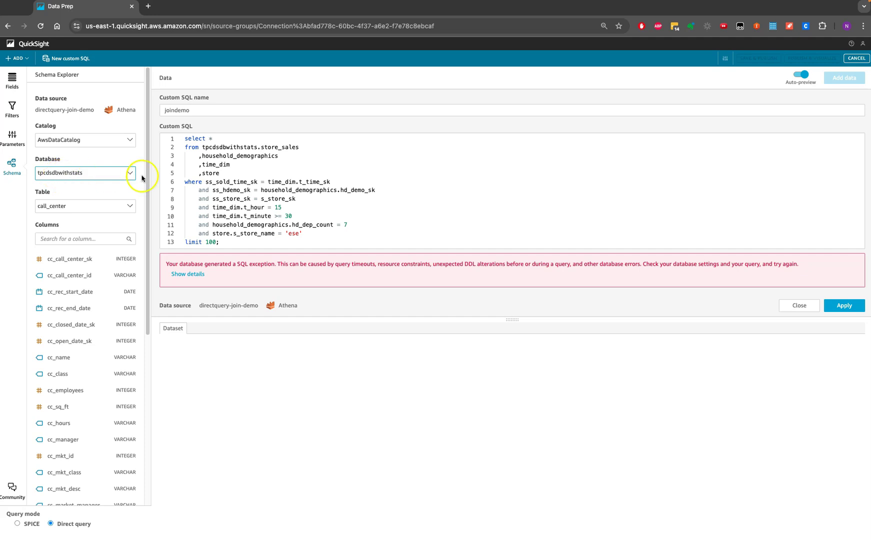
{"action": "double_click", "coordinate": [214, 146]}
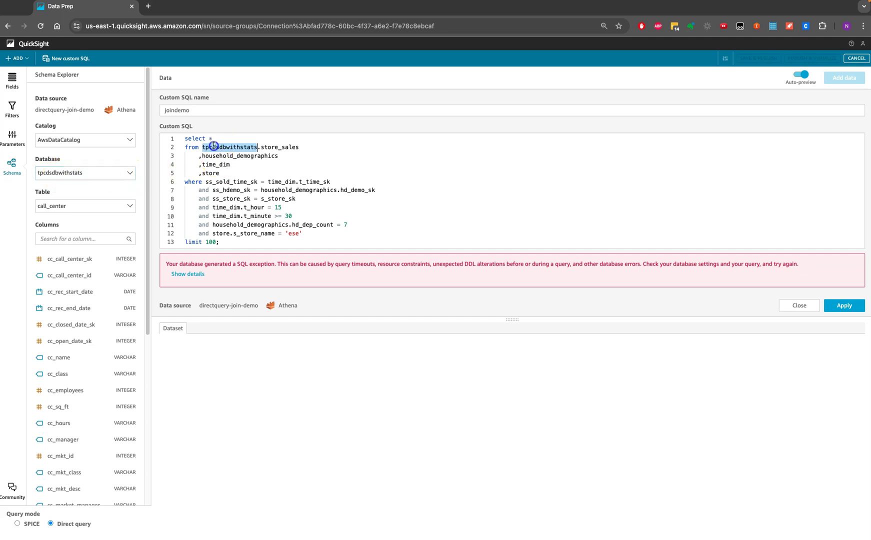
{"action": "key", "text": "ctrl+c"}
{"action": "left_click", "coordinate": [202, 156]}
{"action": "key", "text": "ctrl+v"}
{"action": "type", "text": "."}
{"action": "left_click", "coordinate": [202, 164]}
{"action": "key", "text": "ctrl+v"}
{"action": "left_click", "coordinate": [203, 175]}
{"action": "key", "text": "ctrl+v"}
{"action": "type", "text": "."}
{"action": "left_click", "coordinate": [293, 216]}
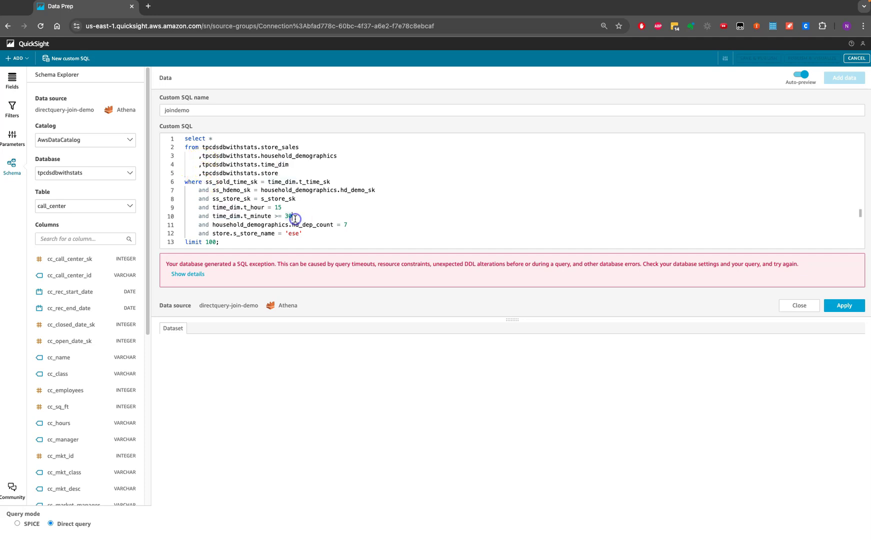
Step: Apply the joindemo query and examine the joined rows and columns in the dataset preview
{"action": "left_click", "coordinate": [846, 306]}
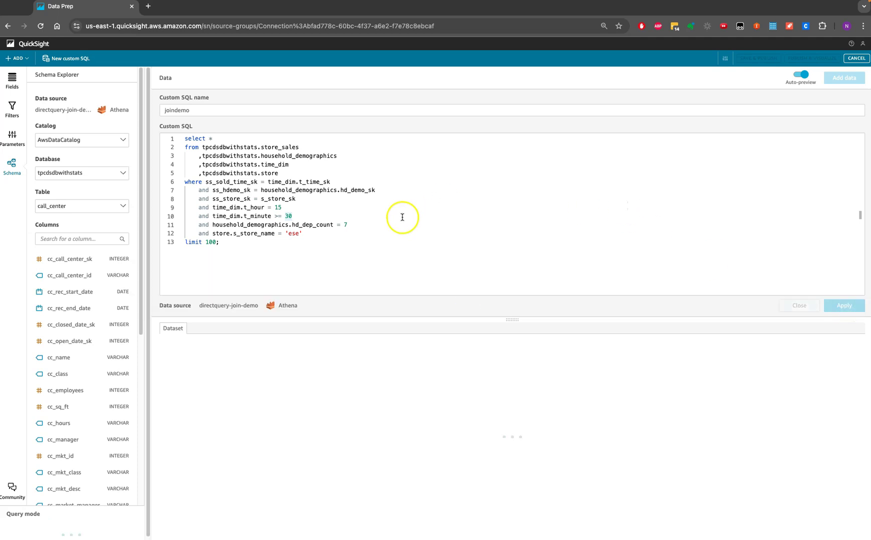
{"action": "left_click", "coordinate": [365, 245]}
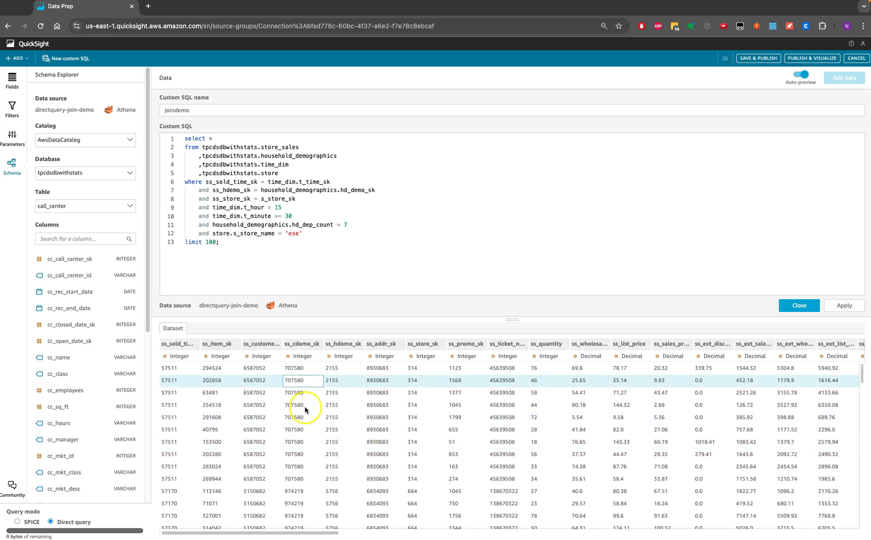
{"action": "left_click", "coordinate": [330, 533]}
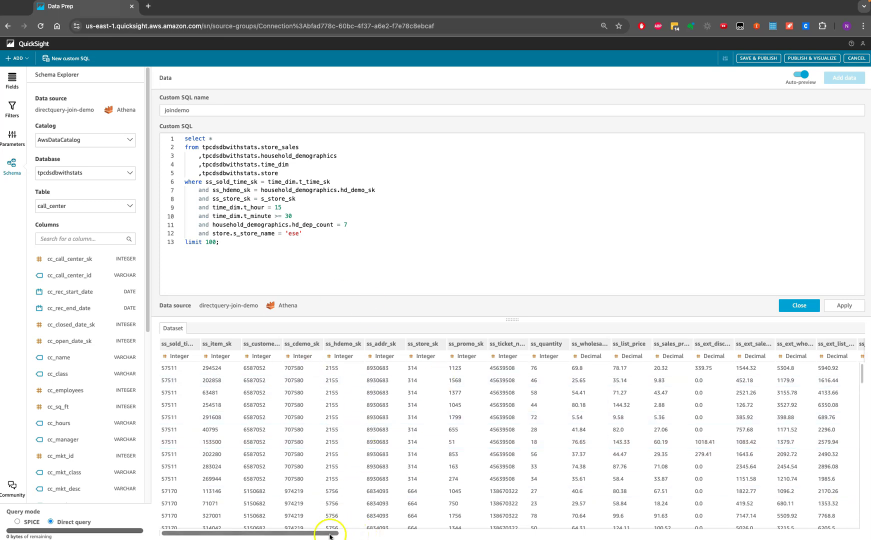
{"action": "left_click_drag", "start_coordinate": [330, 534], "coordinate": [400, 534]}
{"action": "left_click", "coordinate": [413, 506]}
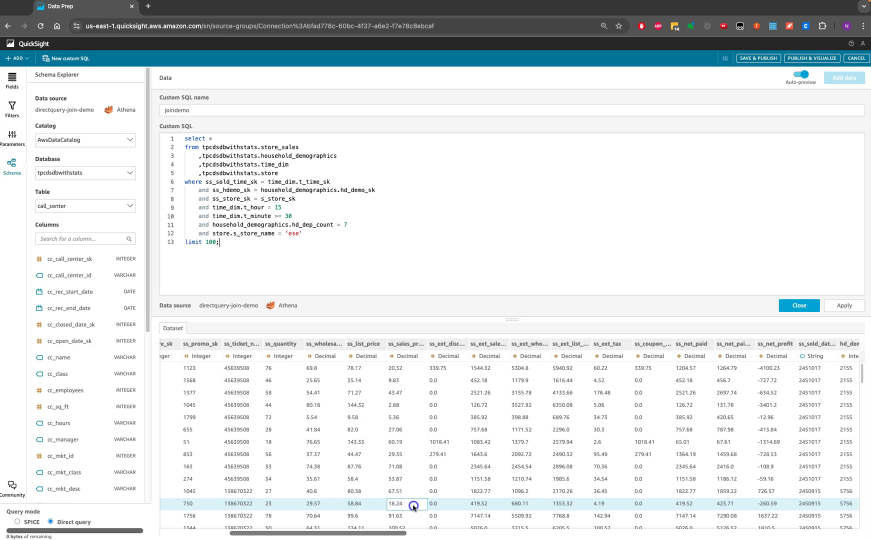
Step: Publish and visualize the dataset, creating an interactive sheet with Tiled layout optimized for 1600px
{"action": "left_click", "coordinate": [810, 58]}
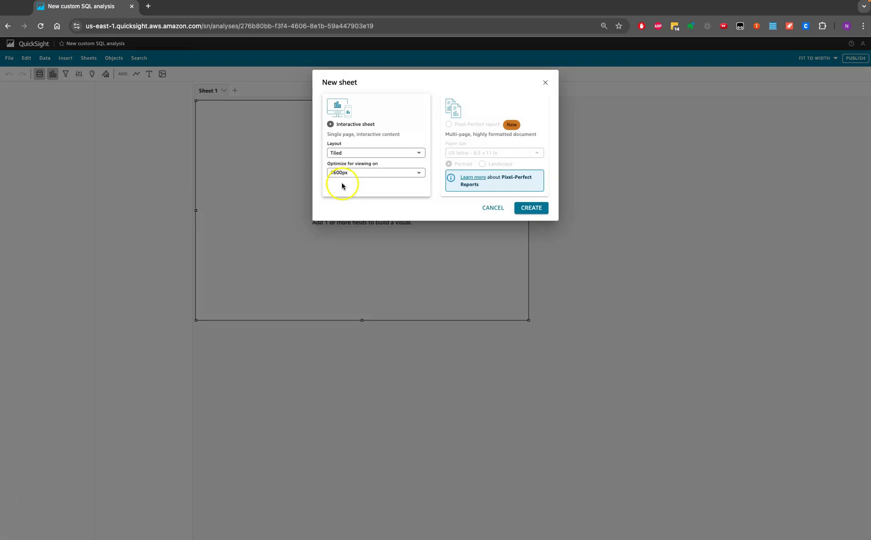
{"action": "left_click", "coordinate": [535, 208]}
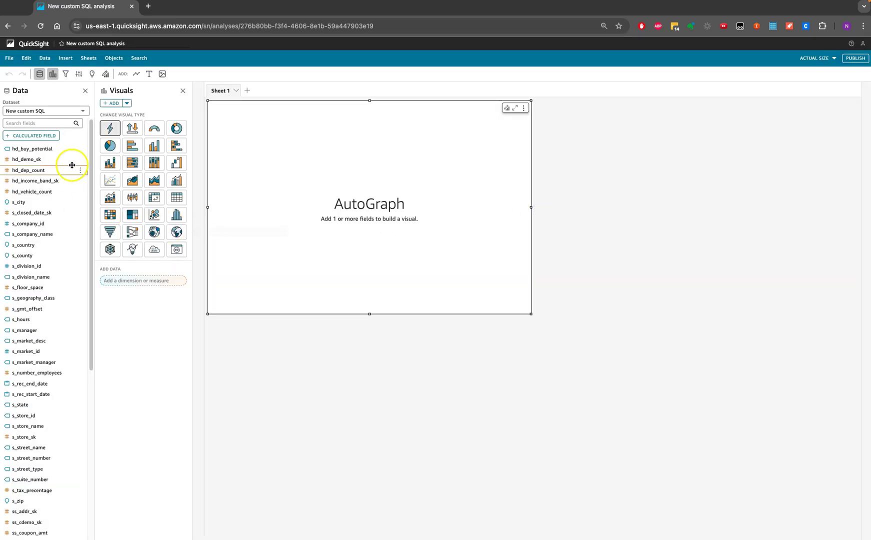
{"action": "left_click_drag", "start_coordinate": [90, 194], "coordinate": [87, 116]}
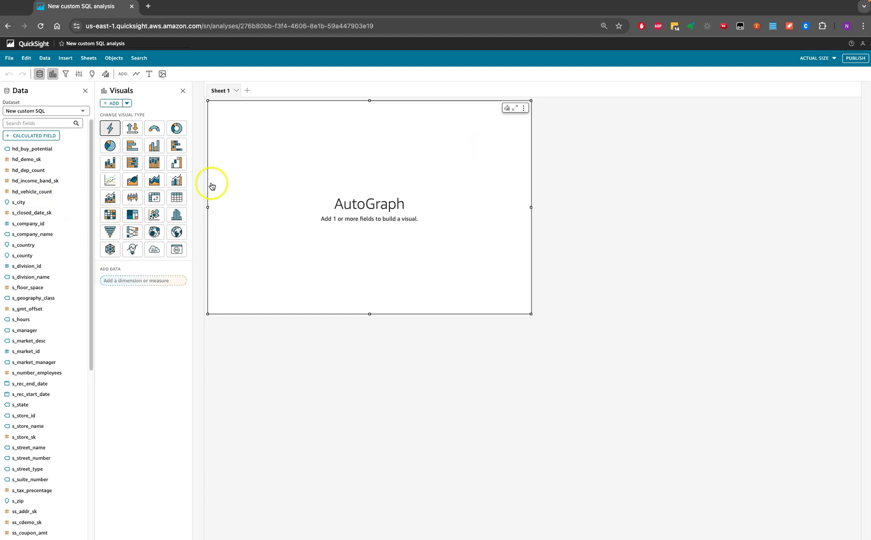
Step: Review the summary of the New custom SQL dataset and return to the datasets list
{"action": "left_click", "coordinate": [31, 43]}
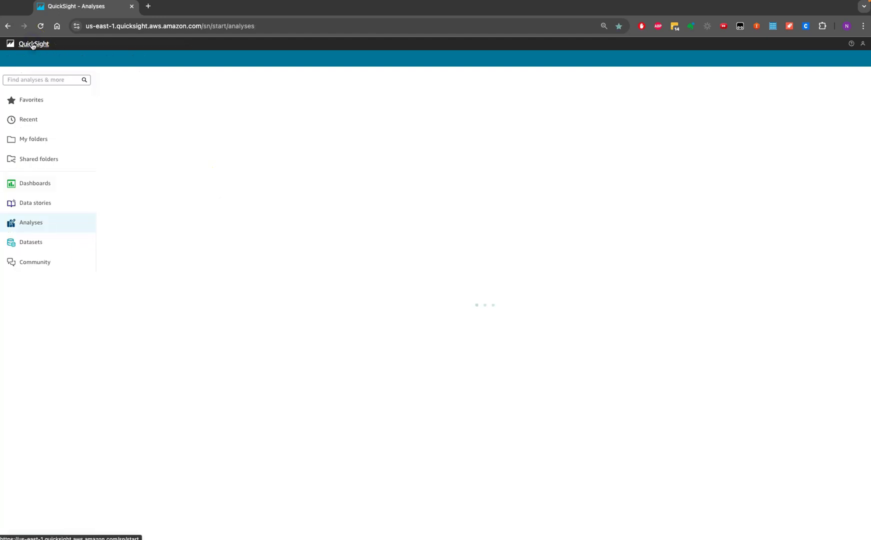
{"action": "left_click", "coordinate": [43, 243]}
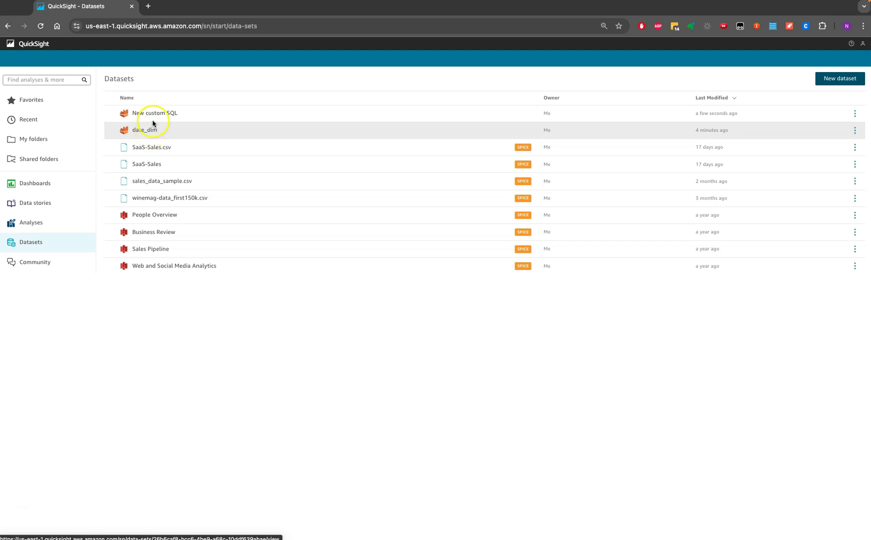
{"action": "left_click", "coordinate": [161, 114]}
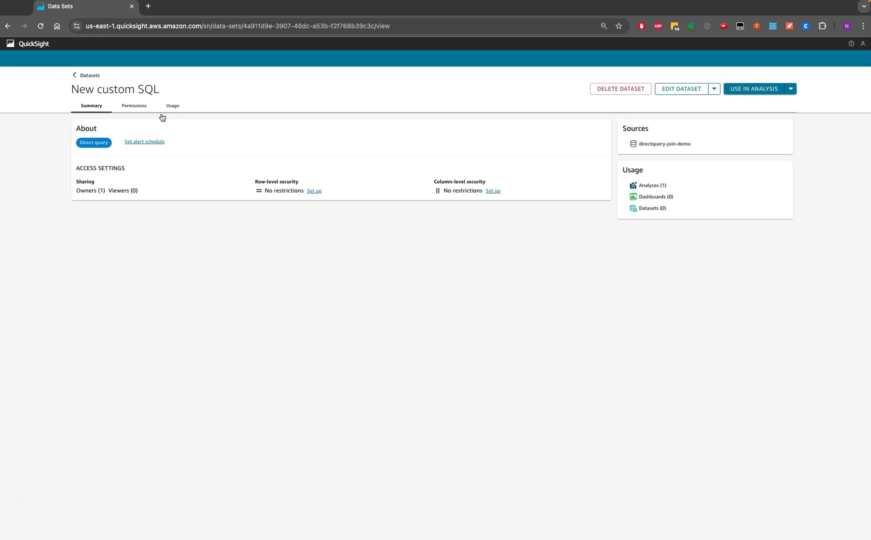
{"action": "left_click", "coordinate": [79, 76]}
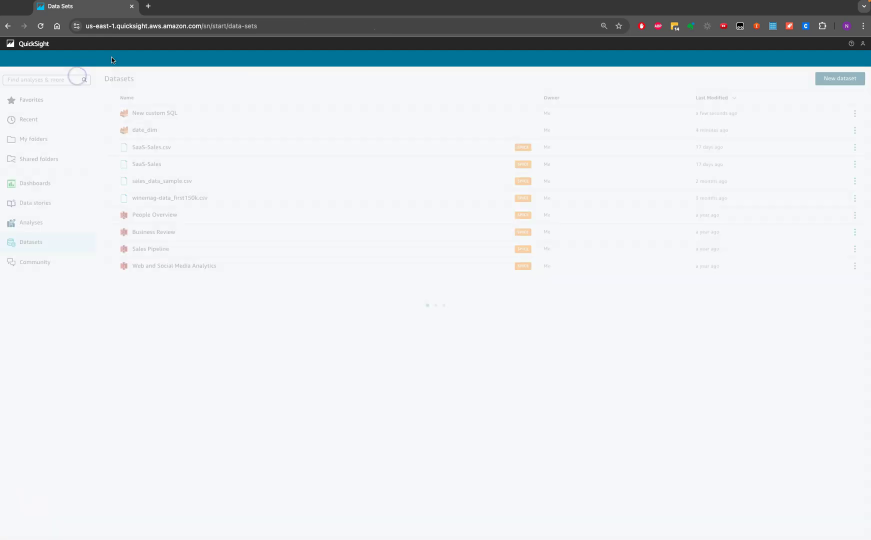
{"action": "left_click", "coordinate": [862, 44]}
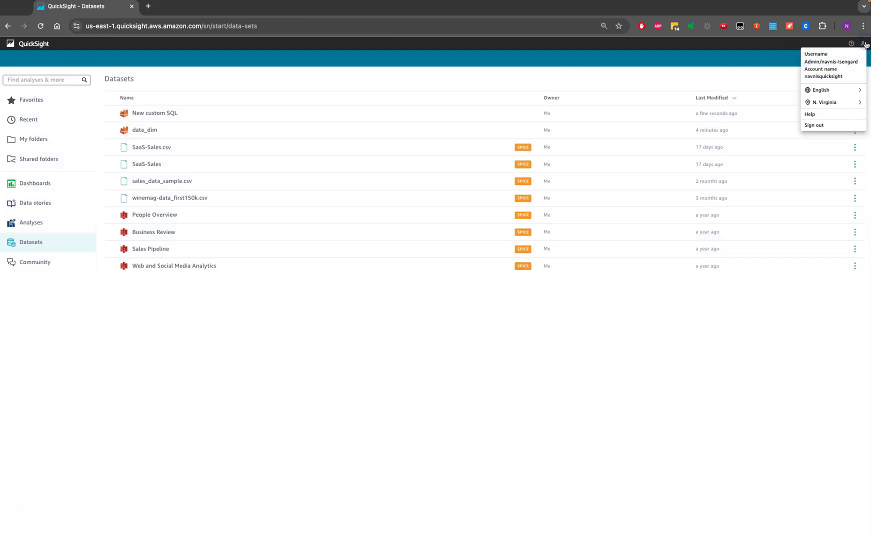
{"action": "mouse_move", "coordinate": [832, 92]}
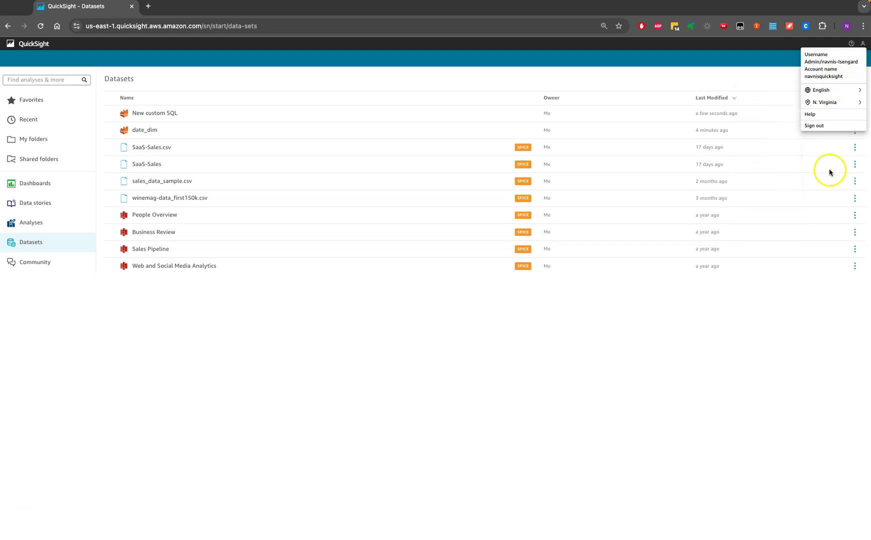
{"action": "left_click", "coordinate": [772, 329]}
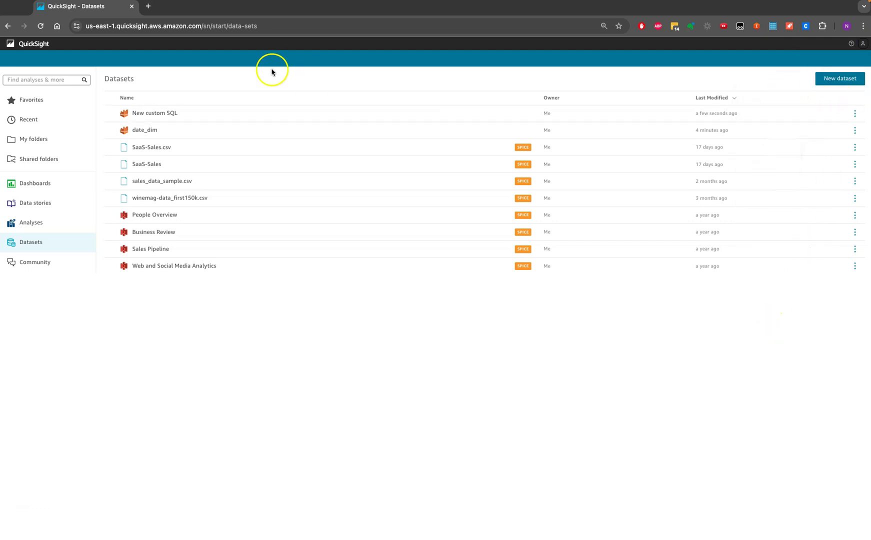
{"action": "left_click", "coordinate": [23, 43]}
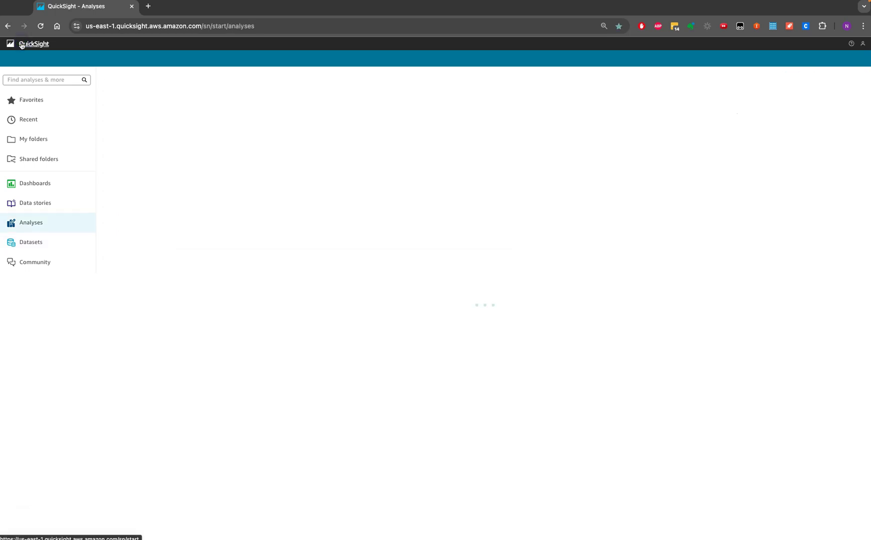
{"action": "left_click", "coordinate": [861, 43]}
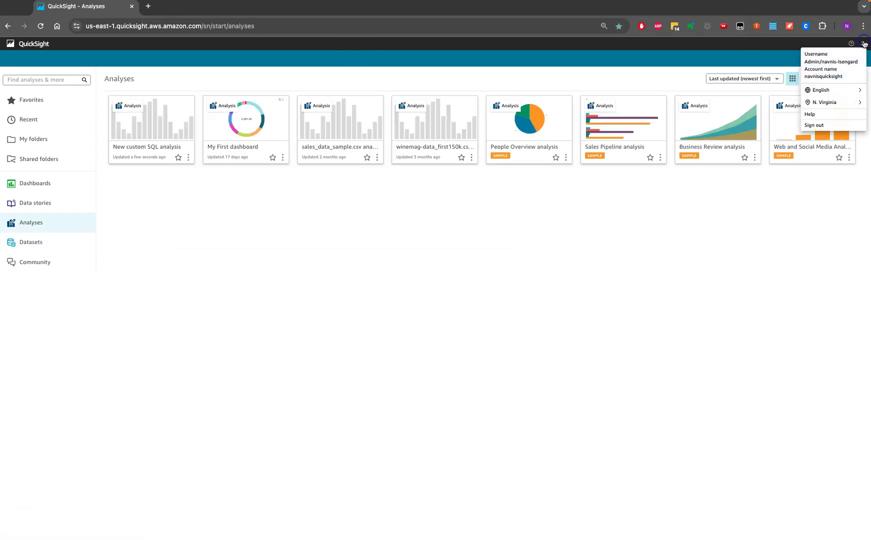
{"action": "left_click", "coordinate": [692, 279]}
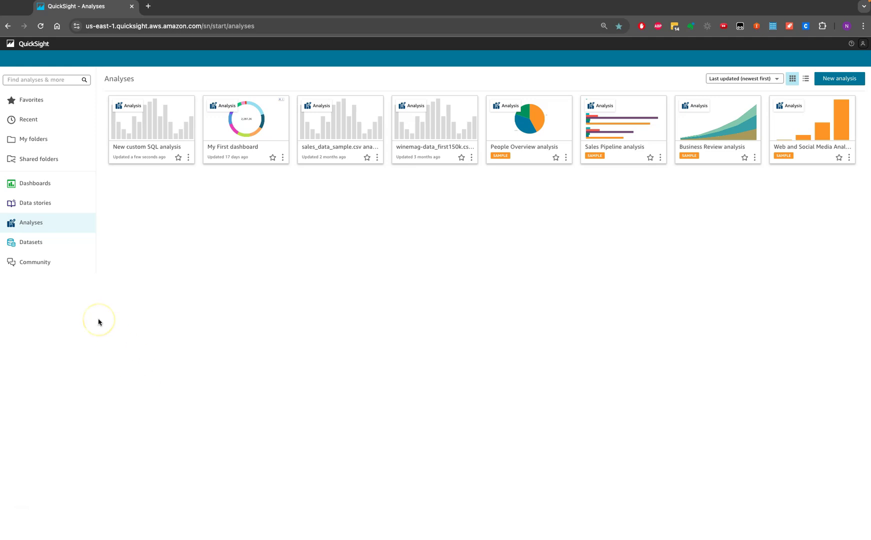
{"action": "left_click", "coordinate": [41, 244]}
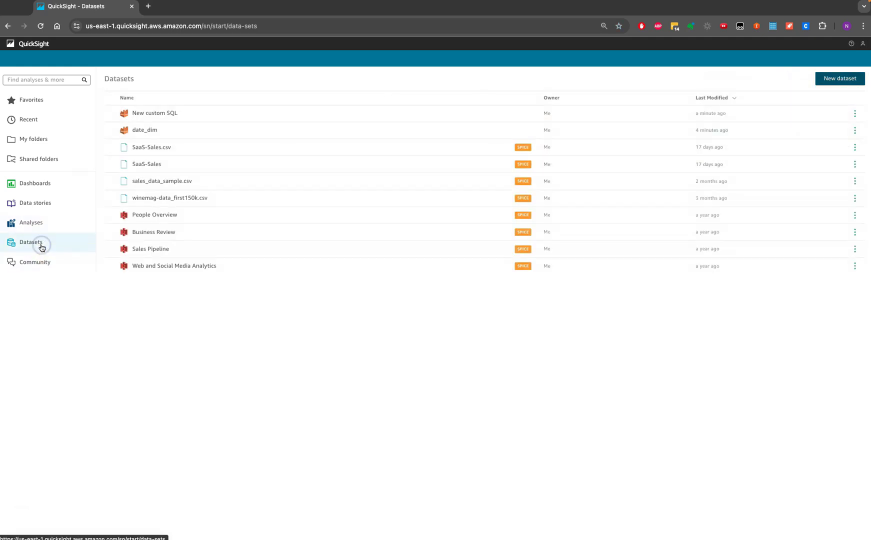